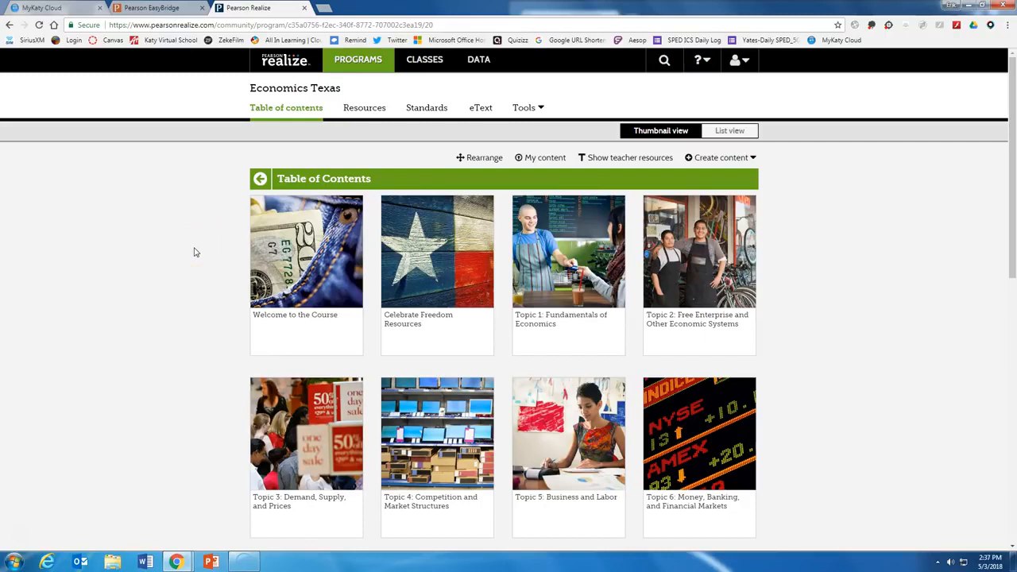
# - Open Topic 1: Fundamentals of Economics and look over its lessons, assessments and test bank
pyautogui.click(560, 244)
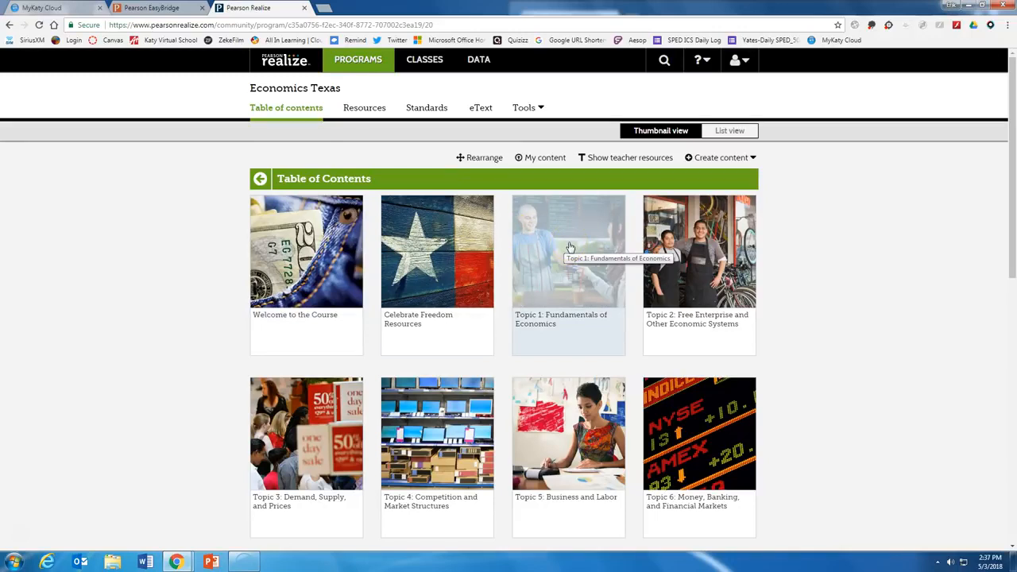
pyautogui.click(569, 244)
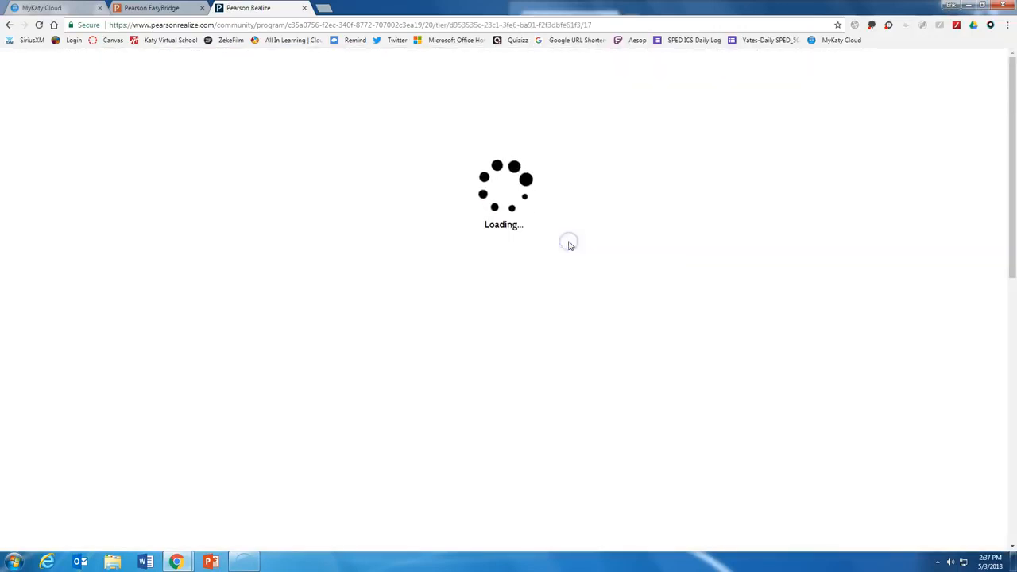
pyautogui.click(440, 280)
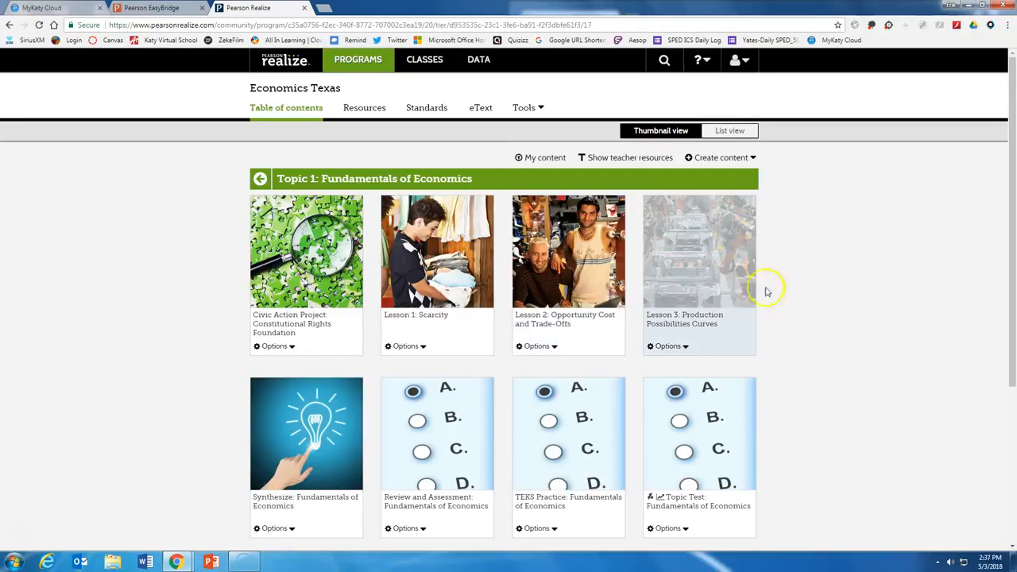
pyautogui.scroll(-3, 786, 290)
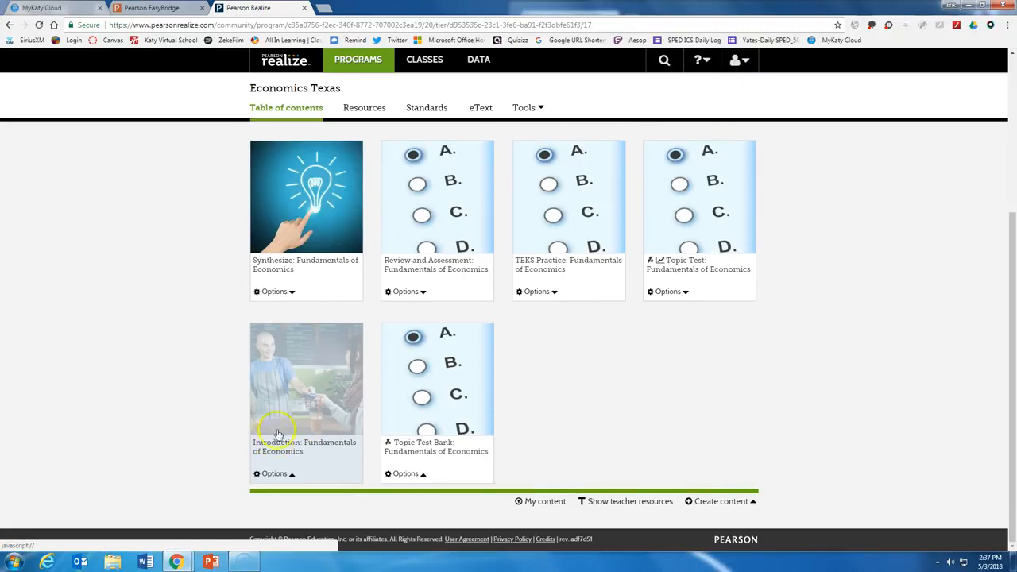
pyautogui.scroll(3, 282, 417)
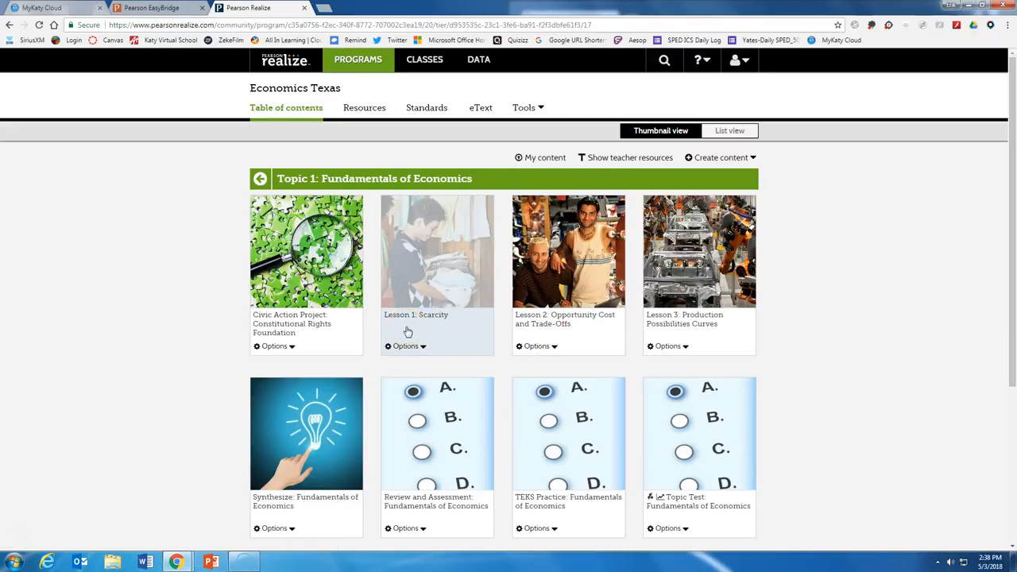
# - Open Lesson 1: Scarcity and examine its Connect, Synthesize, Demonstrate and Investigate resources
pyautogui.click(434, 248)
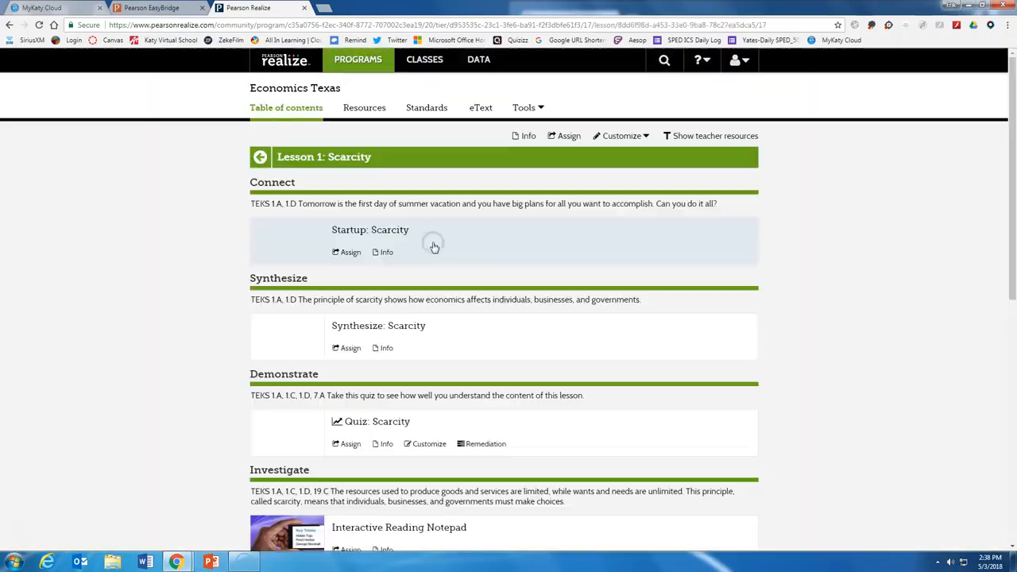
pyautogui.click(190, 340)
pyautogui.scroll(-1, 190, 340)
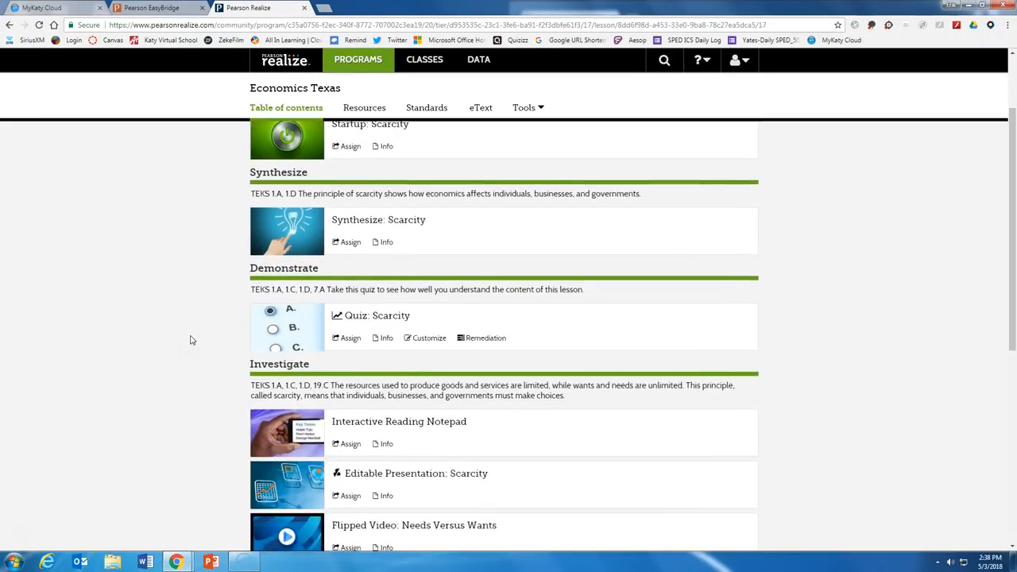
pyautogui.click(170, 336)
pyautogui.scroll(-1, 171, 337)
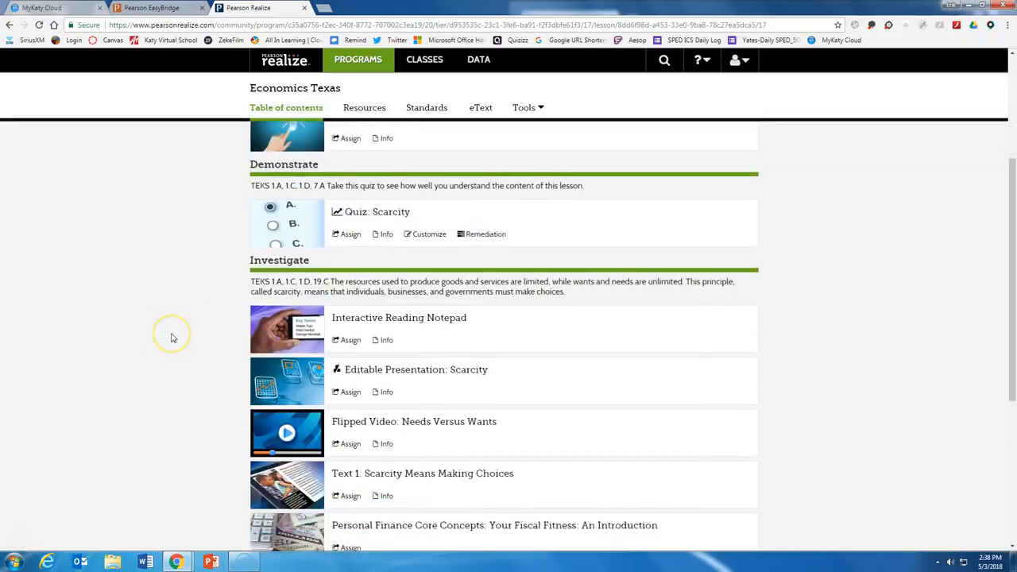
pyautogui.scroll(-1, 170, 338)
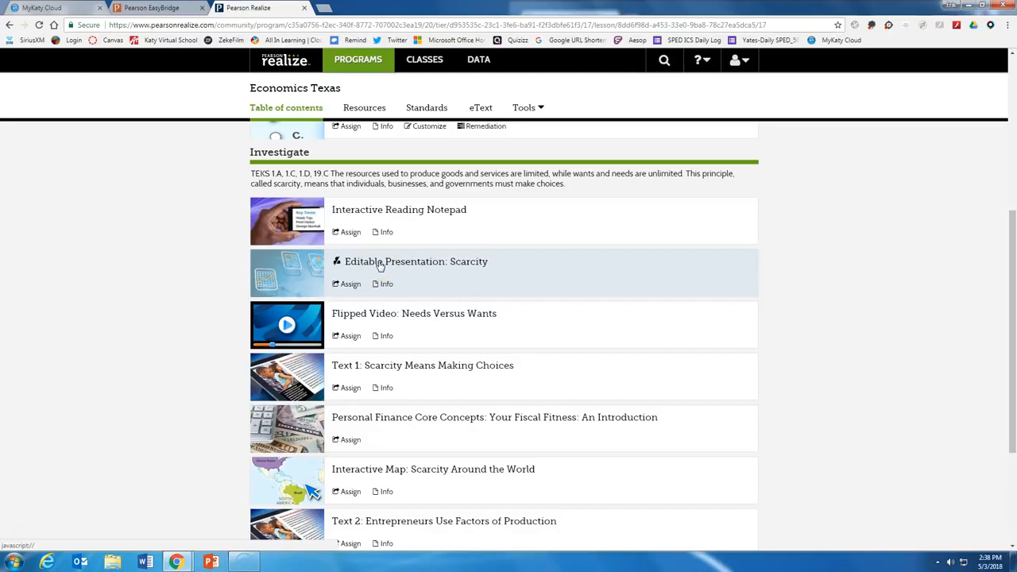
pyautogui.scroll(-2, 380, 264)
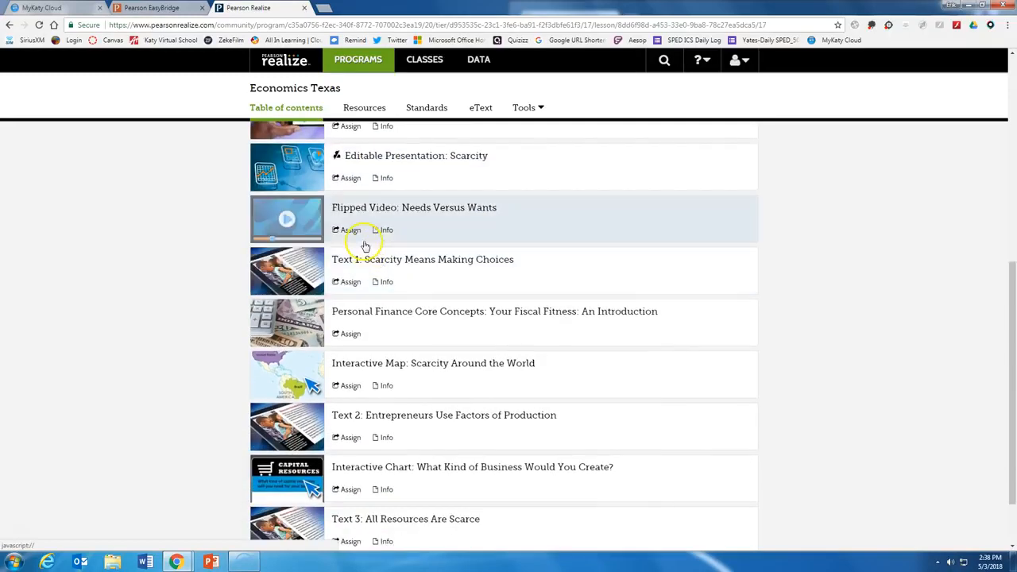
pyautogui.click(334, 230)
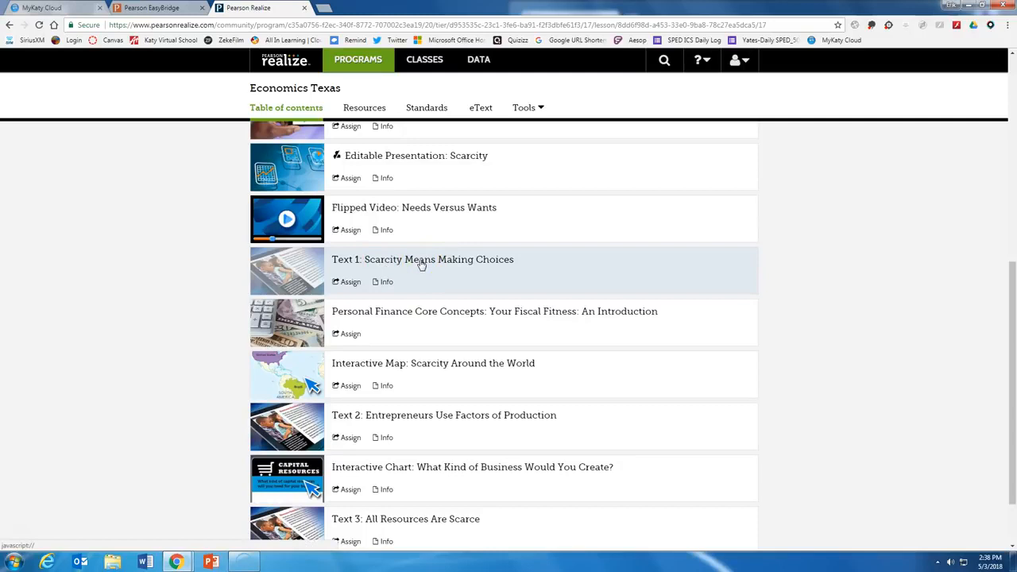
pyautogui.scroll(-2, 417, 265)
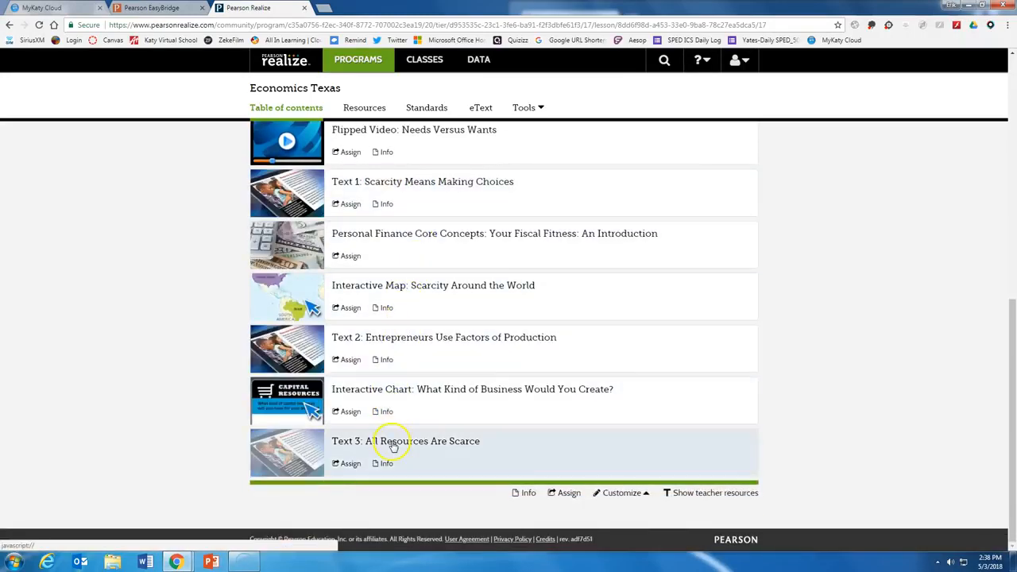
# - Open Text 1: Scarcity Means Making Choices, enlarge the photo on its first page and close the enlarged view
pyautogui.click(418, 182)
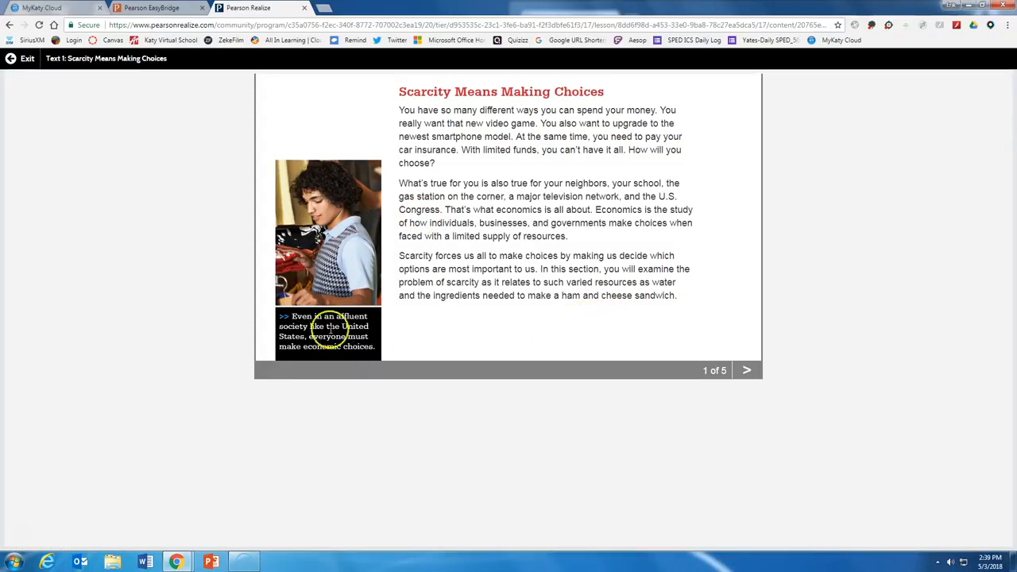
pyautogui.click(338, 214)
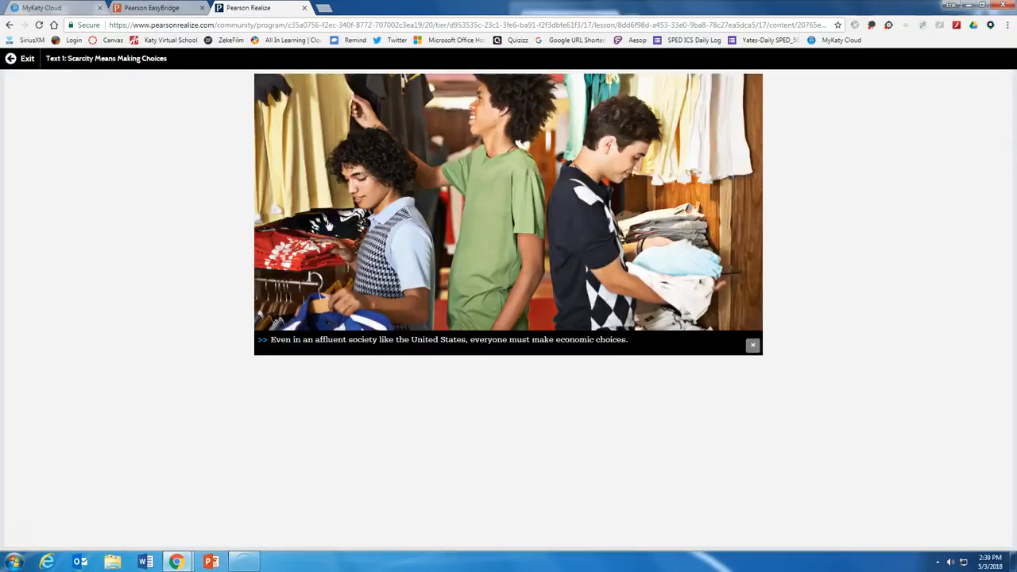
pyautogui.click(752, 344)
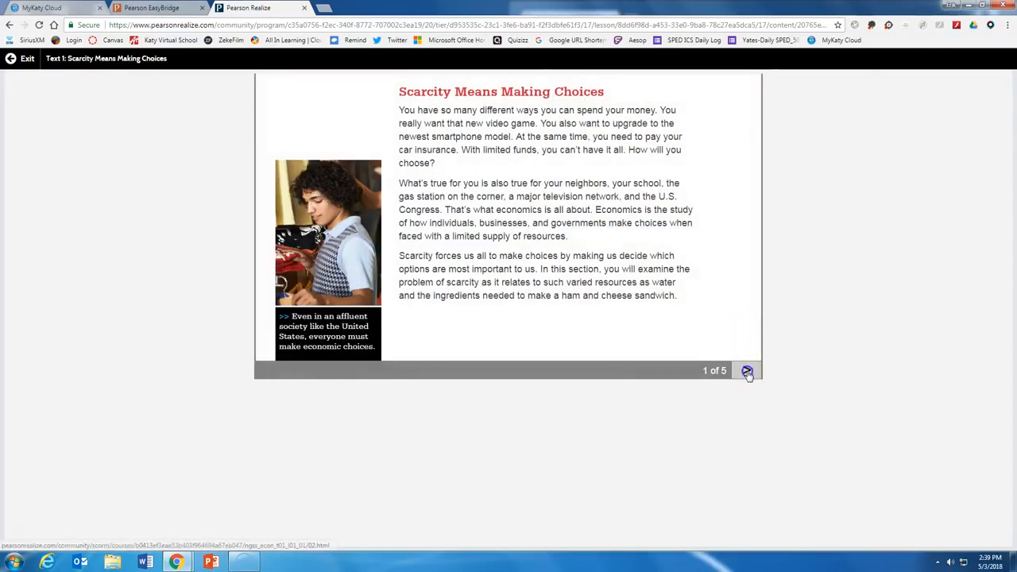
# - Page forward through the reading, enlarging the scarcity map on page 3 and showing the definition of "shortage" on page 4
pyautogui.click(747, 370)
pyautogui.click(747, 372)
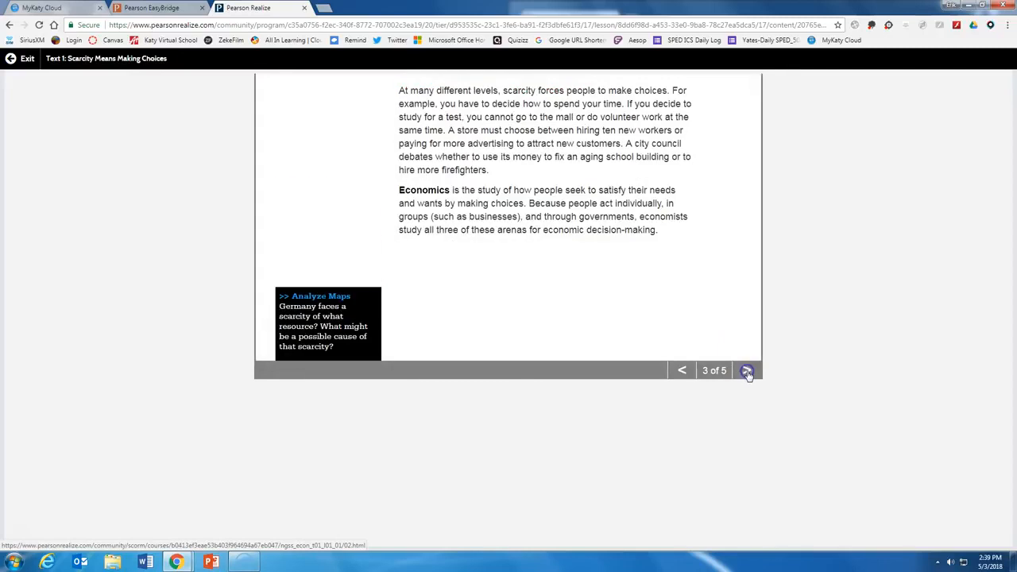
pyautogui.click(327, 251)
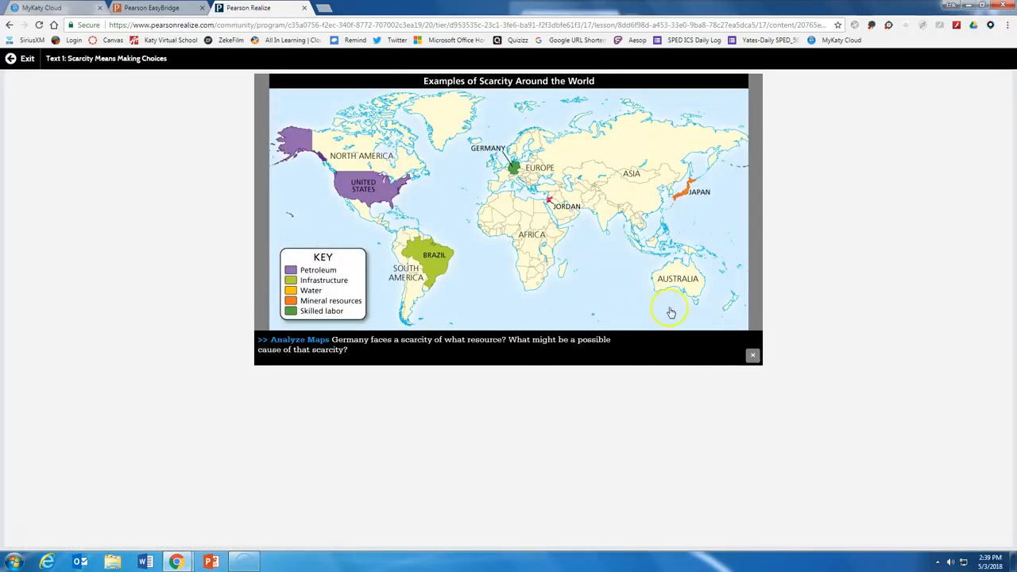
pyautogui.click(752, 355)
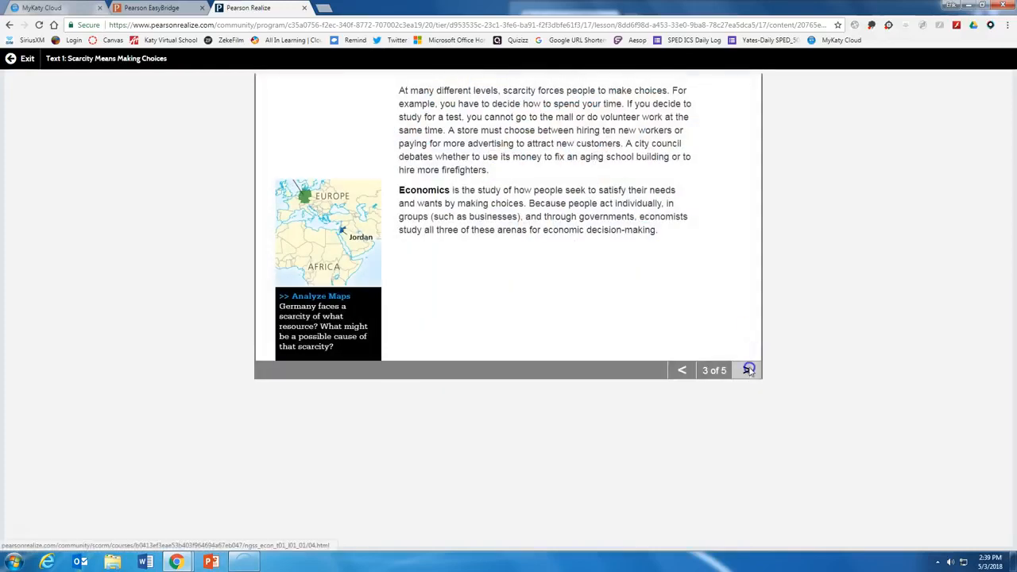
pyautogui.click(748, 371)
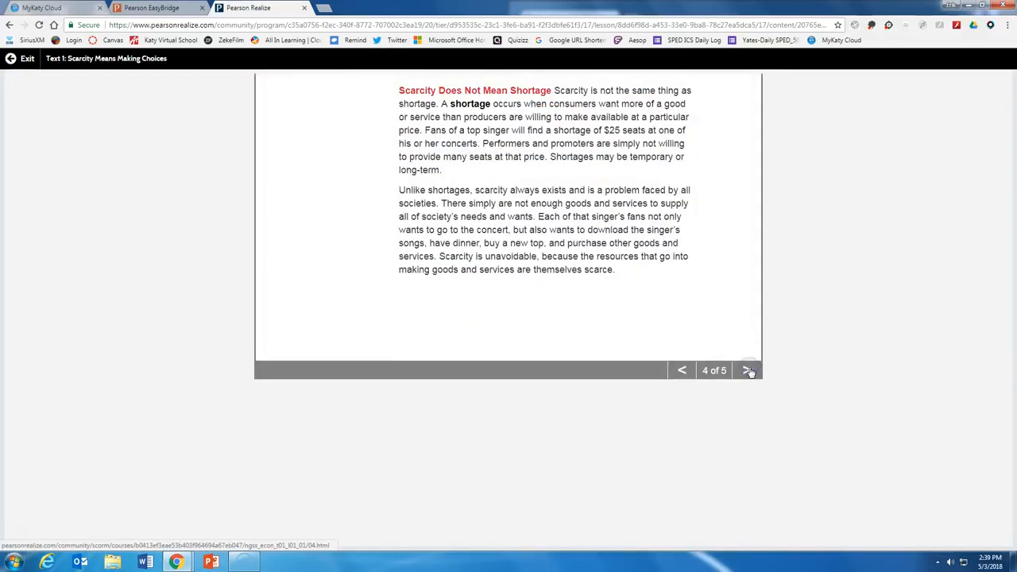
pyautogui.click(475, 105)
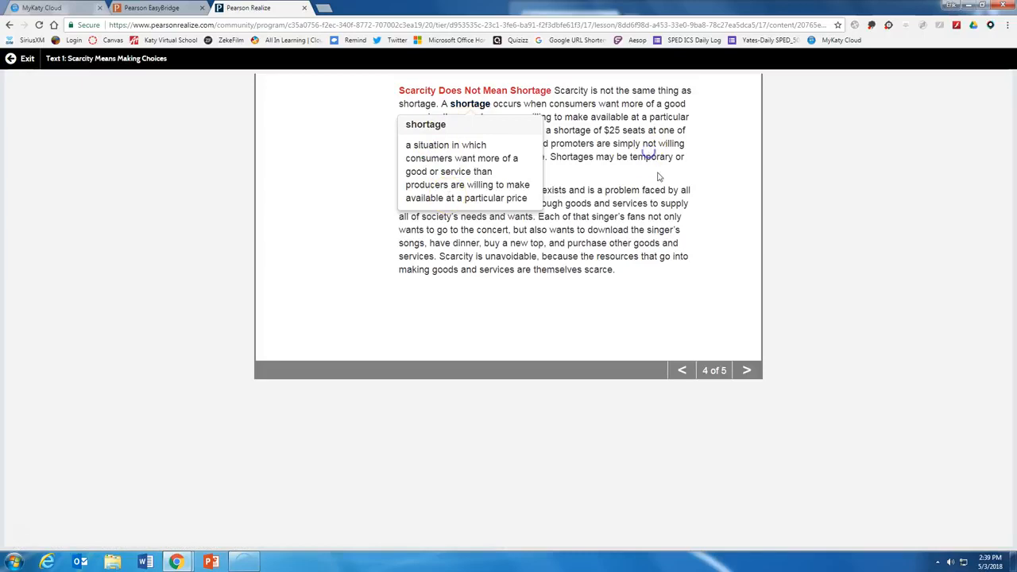
# - Advance to the reading's last page and turn in the assignment without answering the question
pyautogui.click(747, 370)
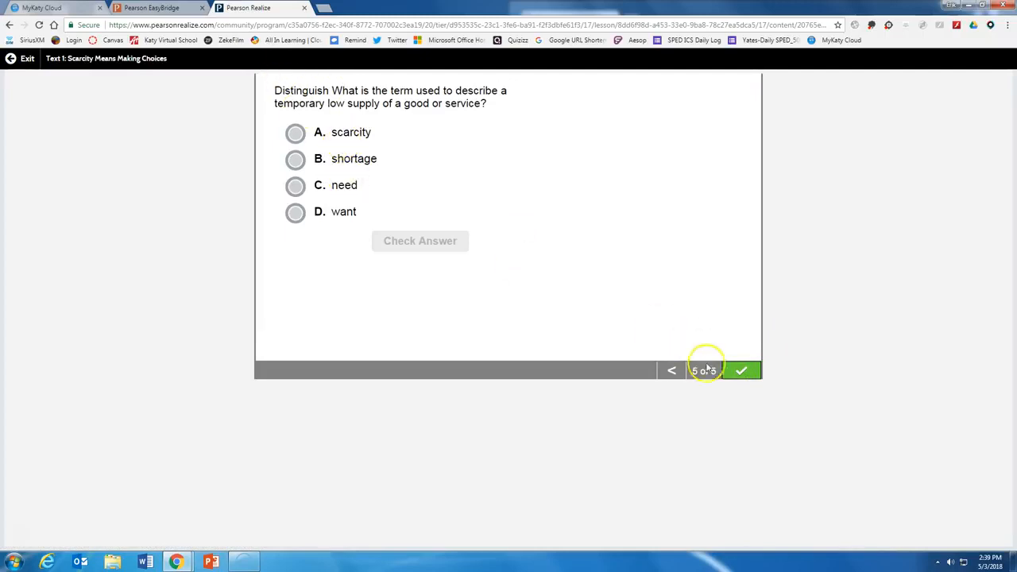
pyautogui.click(744, 373)
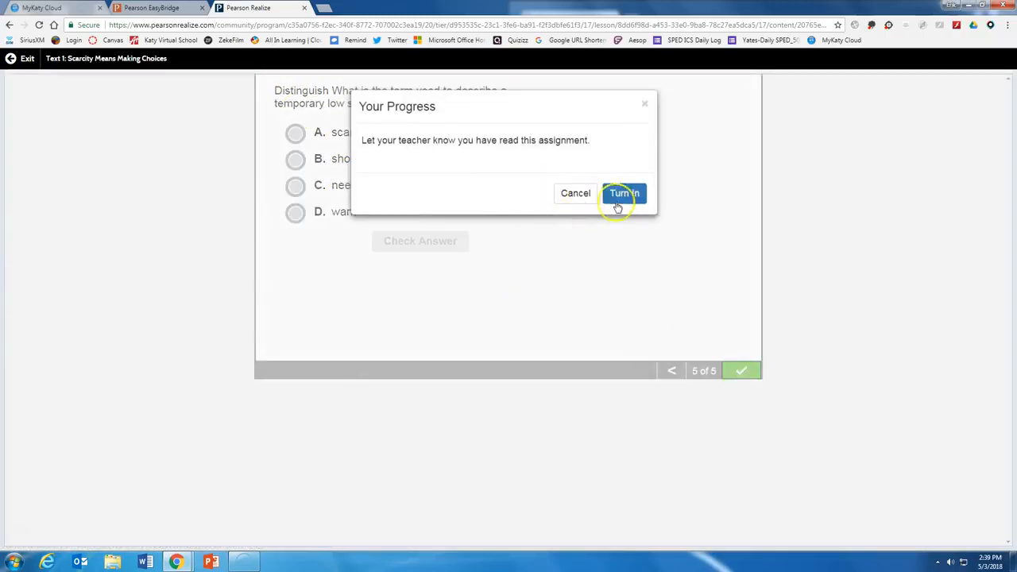
pyautogui.click(619, 194)
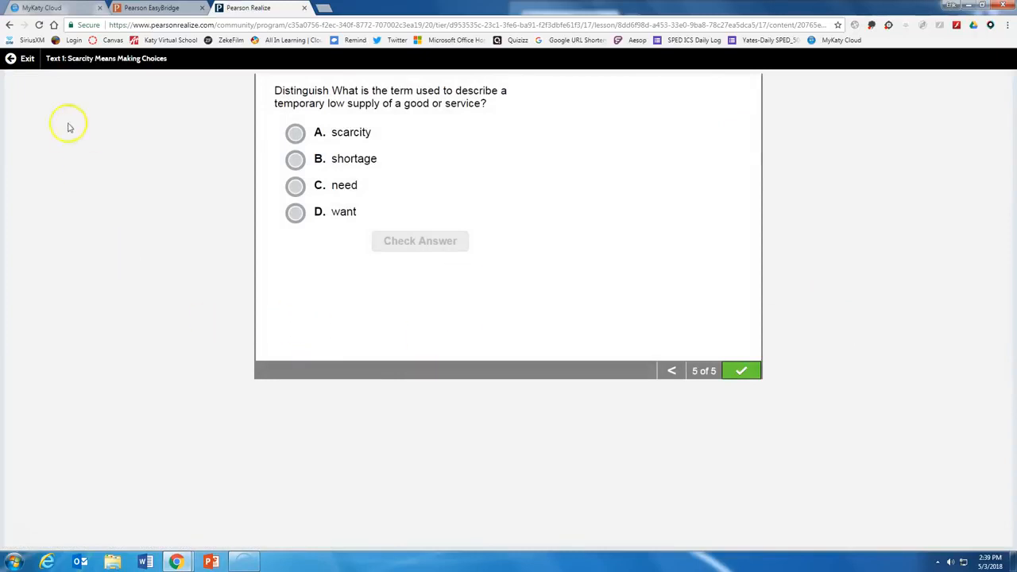
# - Exit the reading and the Scarcity lesson, and open the Economics eText in a new window
pyautogui.click(21, 61)
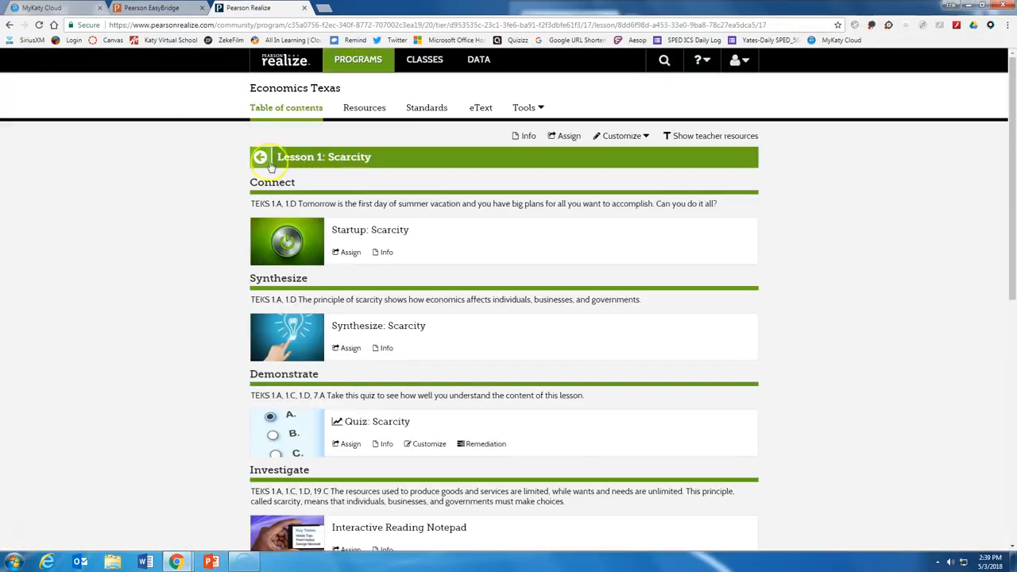
pyautogui.click(259, 161)
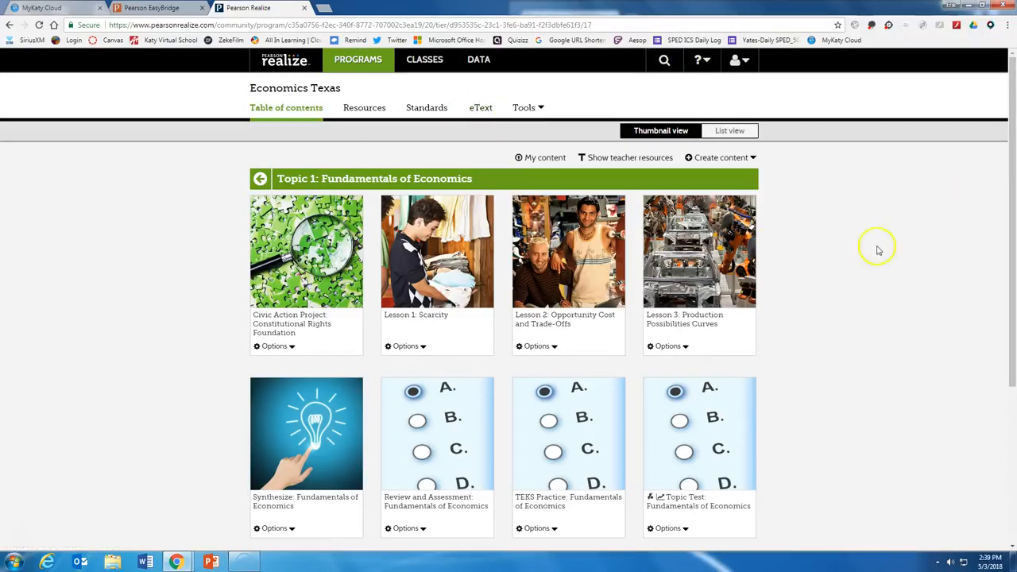
pyautogui.click(479, 111)
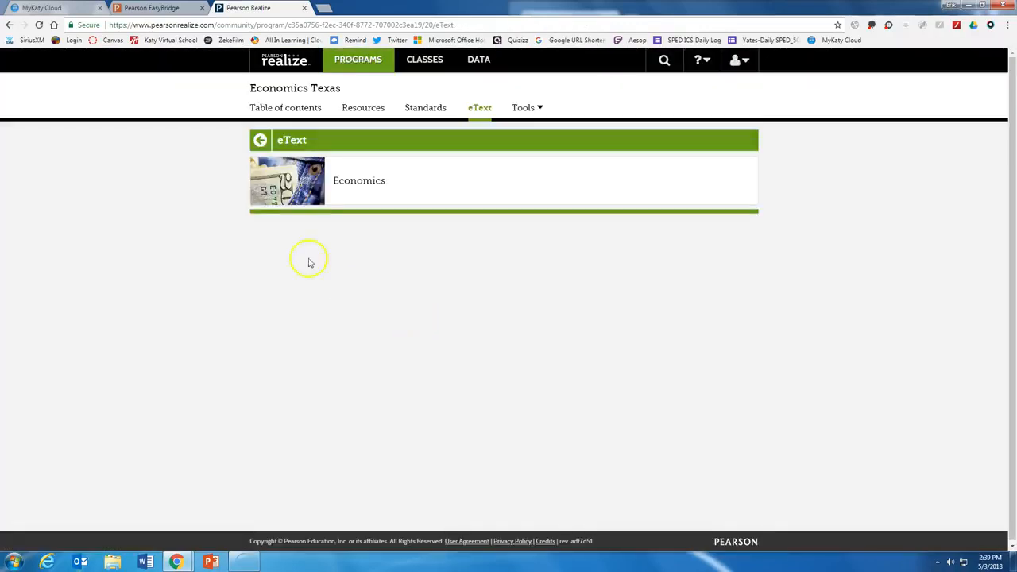
pyautogui.click(290, 182)
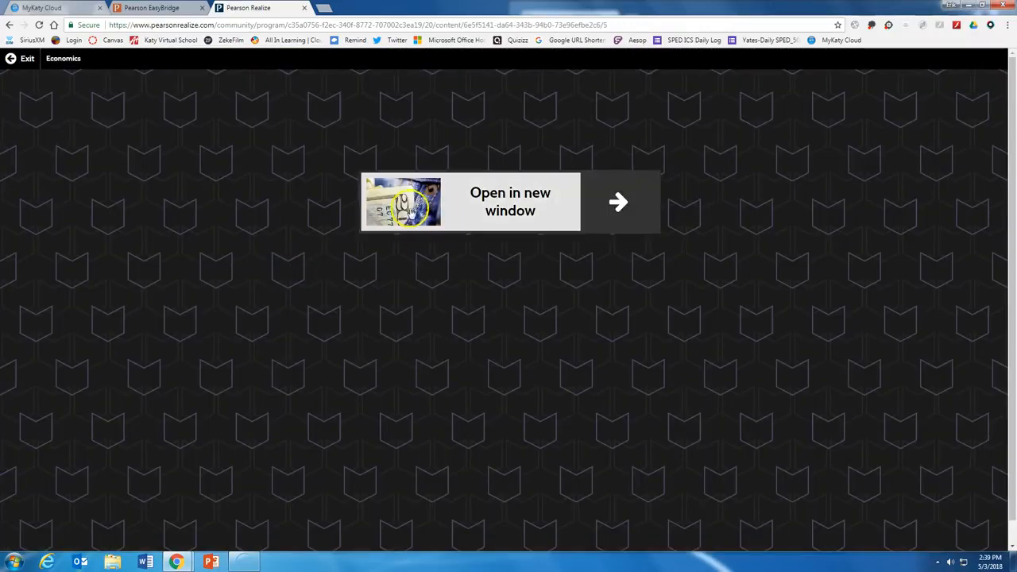
pyautogui.click(409, 209)
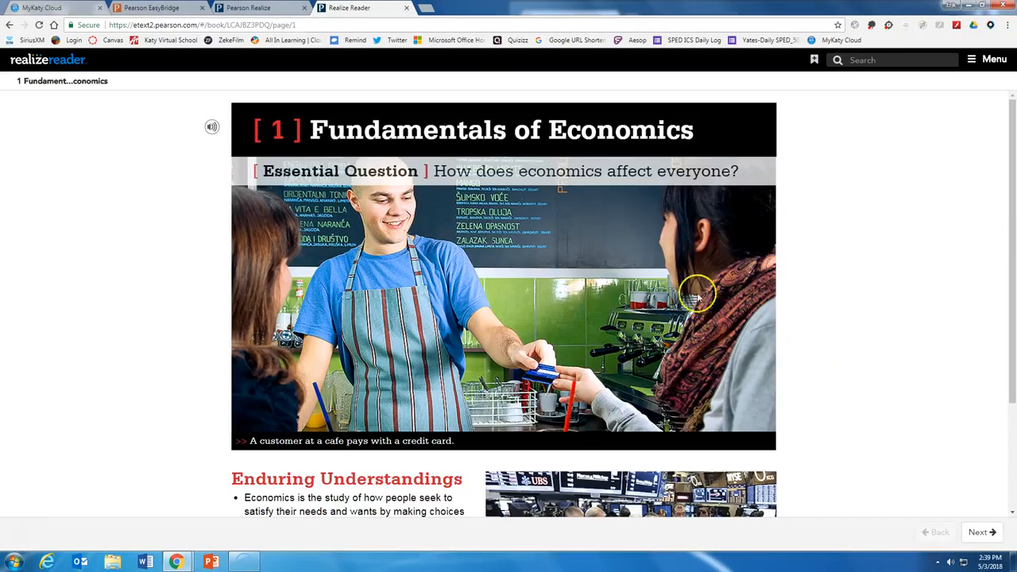
# - Play the read-aloud audio for the Fundamentals of Economics page and view its Enduring Understandings and My Story Video
pyautogui.click(212, 129)
pyautogui.scroll(-2, 167, 305)
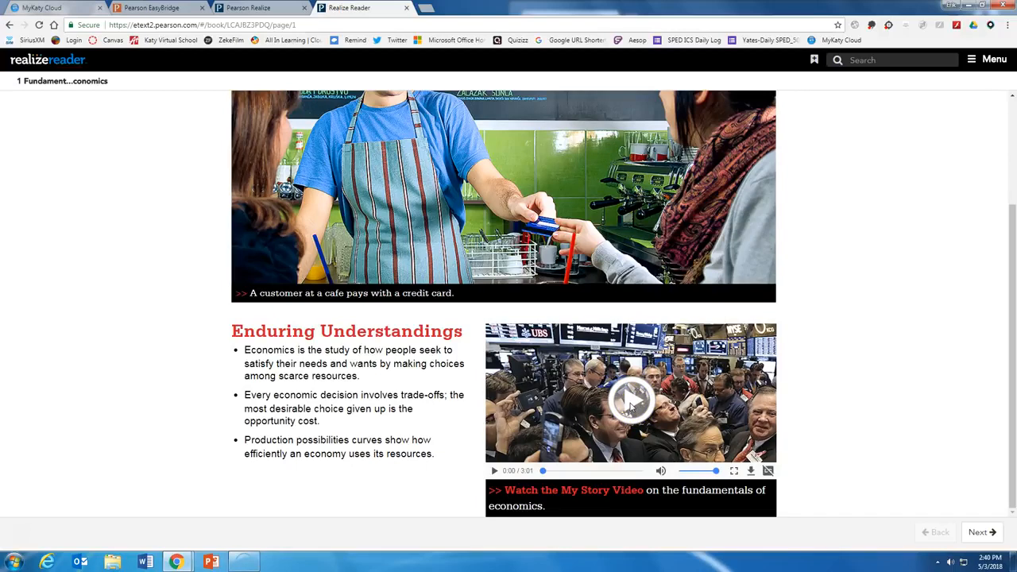
# - Go to the eText's Scarcity page and review its objectives, key terms and interactive flipped video link
pyautogui.click(974, 534)
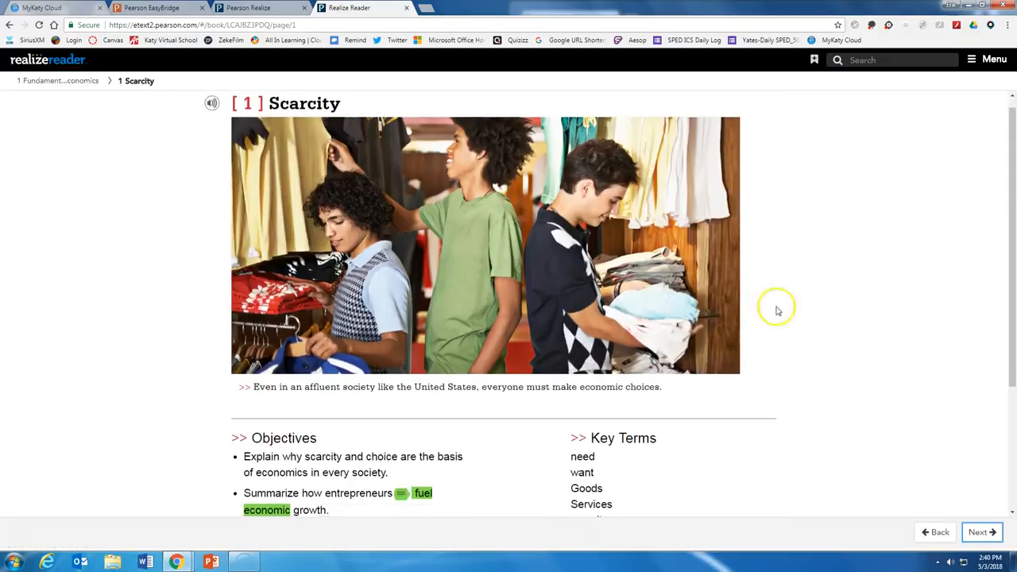
pyautogui.scroll(-2, 794, 306)
pyautogui.scroll(2, 801, 304)
pyautogui.scroll(-2, 802, 310)
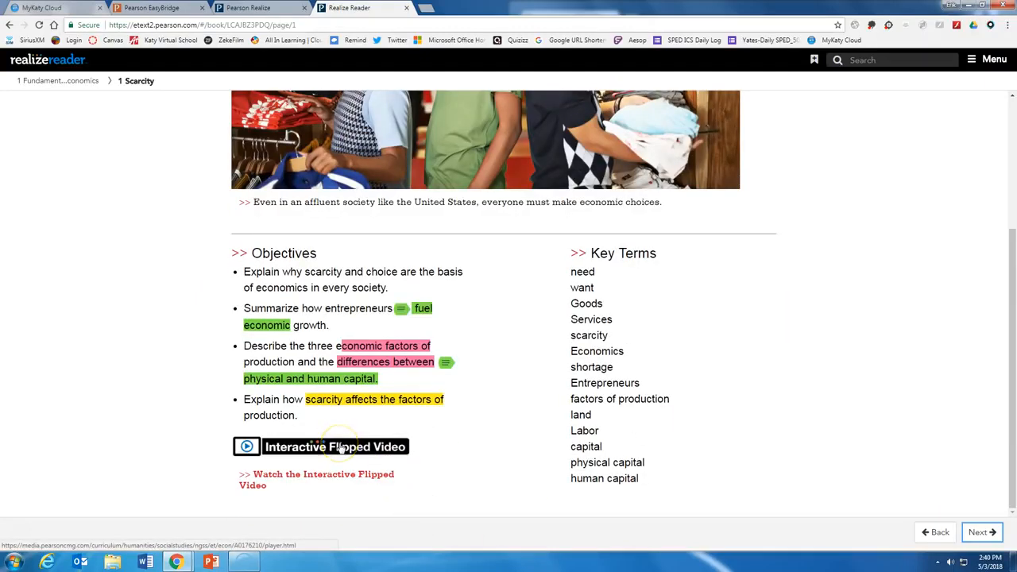
# - Advance to the Entrepreneurs Use Factors of Production page and show the definition of "factors of production"
pyautogui.click(981, 534)
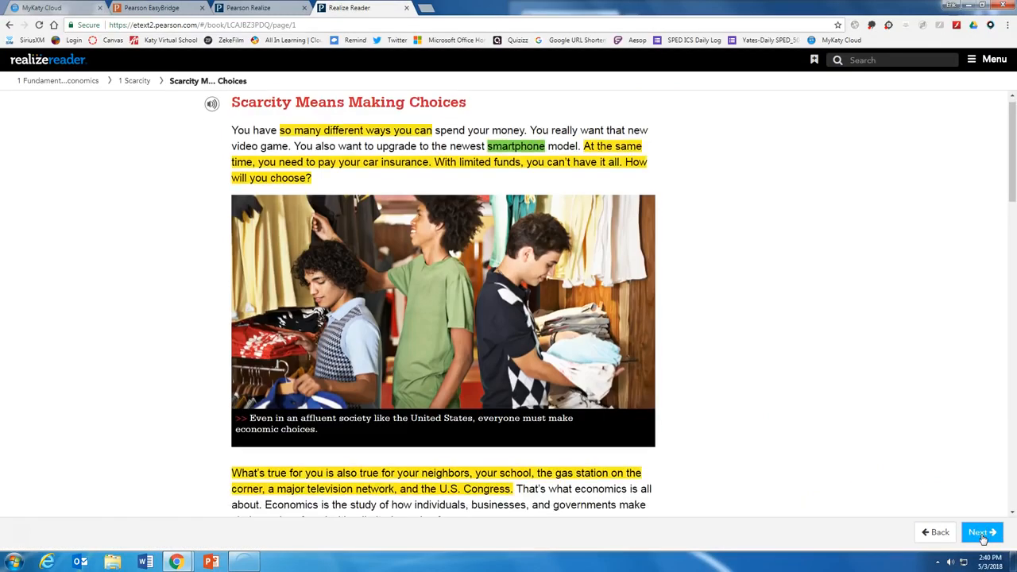
pyautogui.click(981, 534)
pyautogui.scroll(-1, 855, 400)
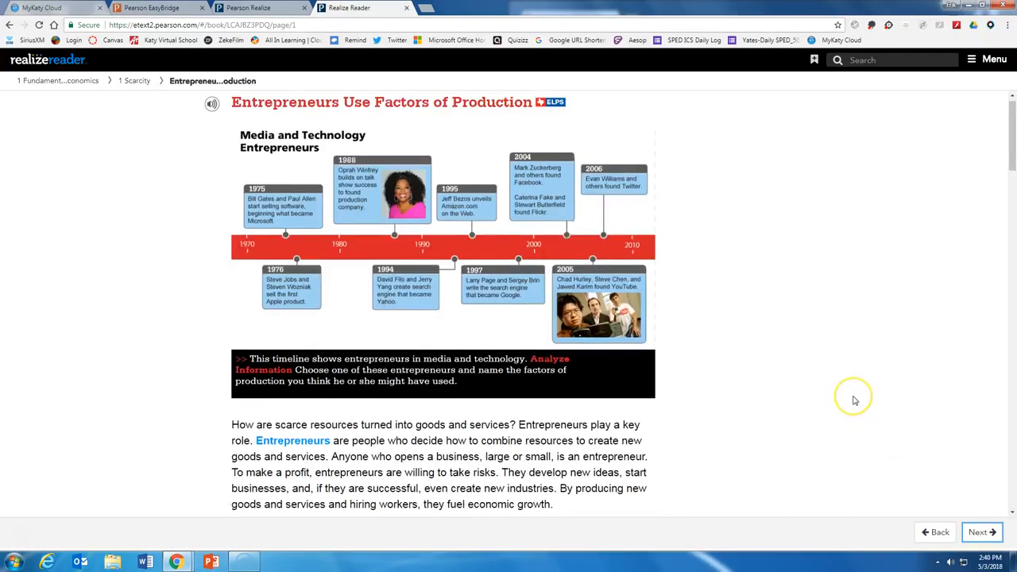
pyautogui.scroll(-2, 854, 401)
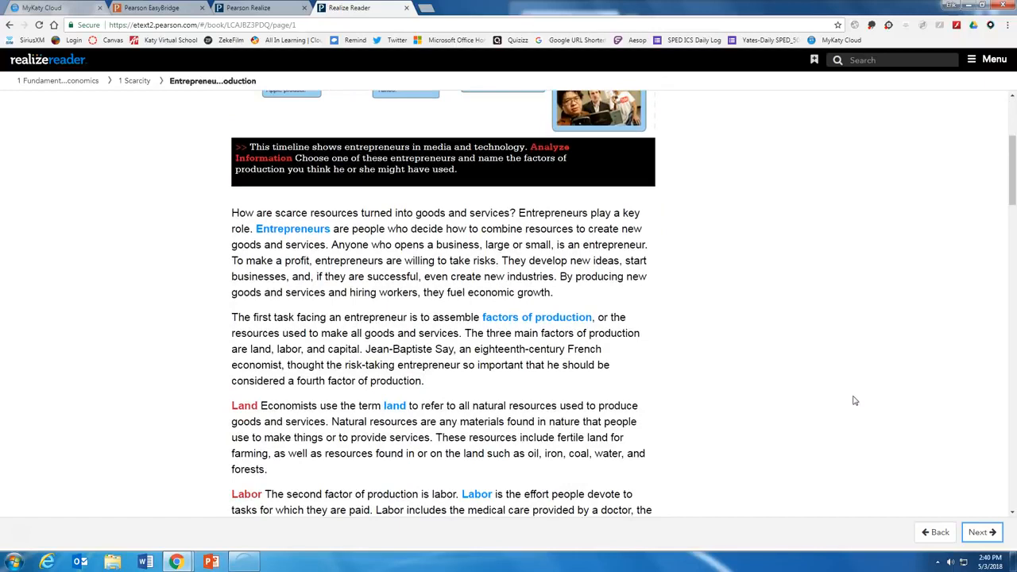
pyautogui.click(505, 320)
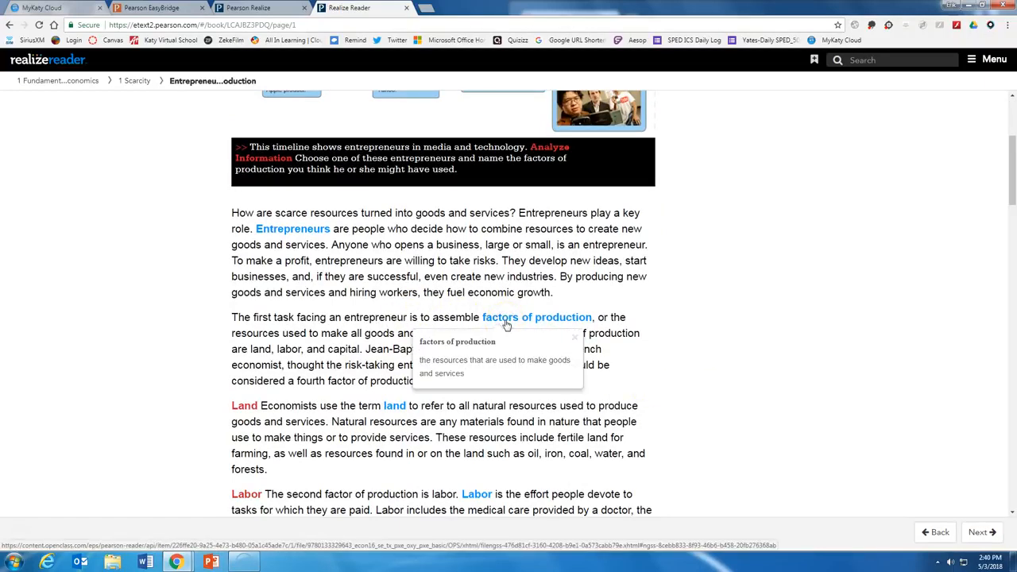
# - Dismiss the definition, open the Fundamentals of Demand lesson under Demand, Supply, and Prices, and review its objectives and key terms
pyautogui.click(782, 347)
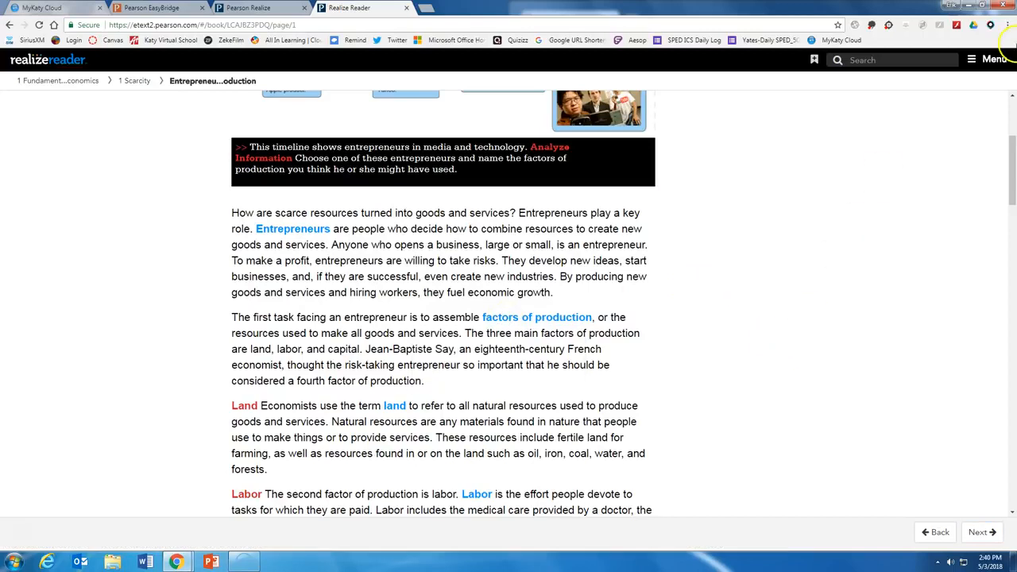
pyautogui.click(992, 58)
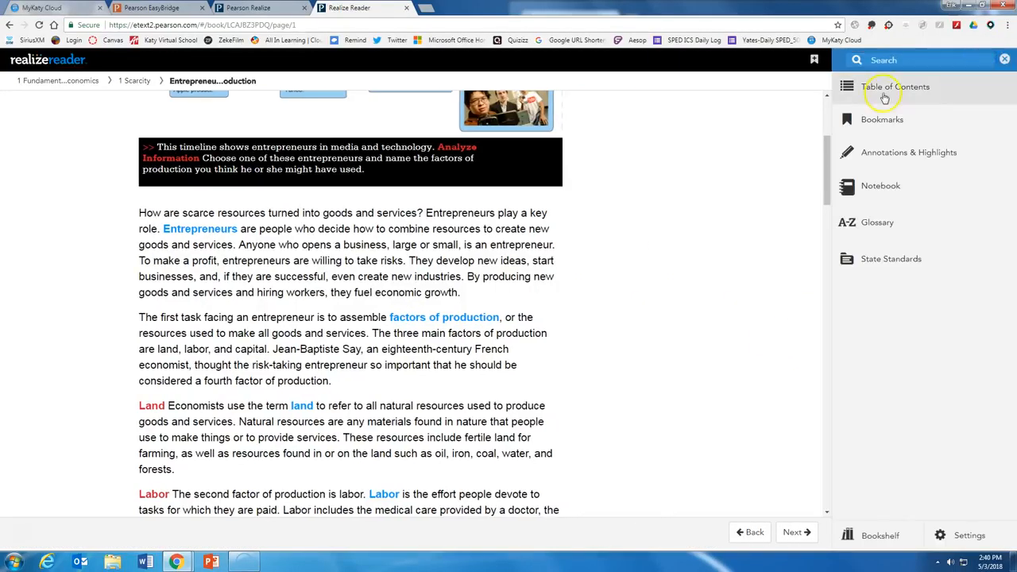
pyautogui.click(882, 89)
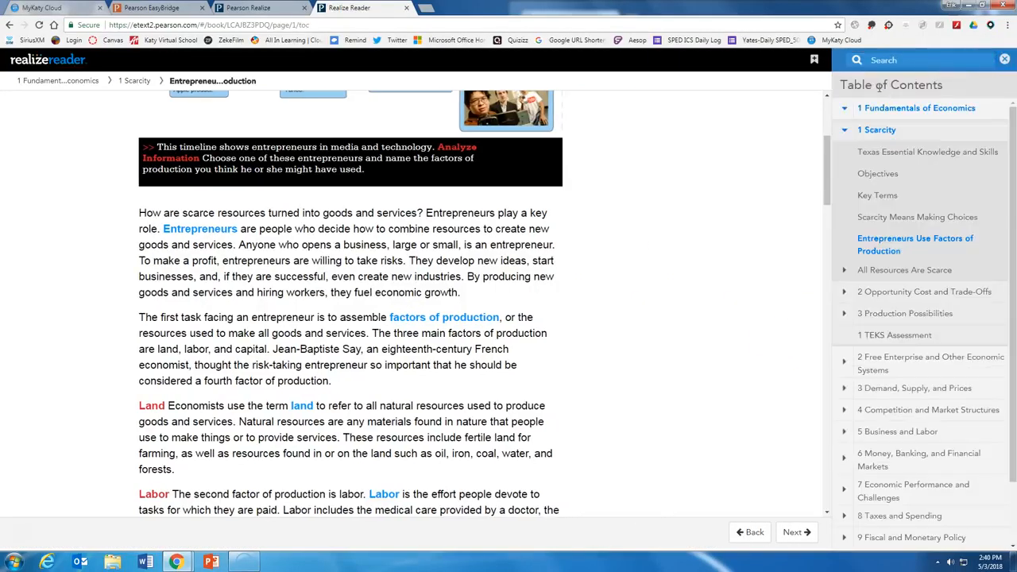
pyautogui.click(869, 389)
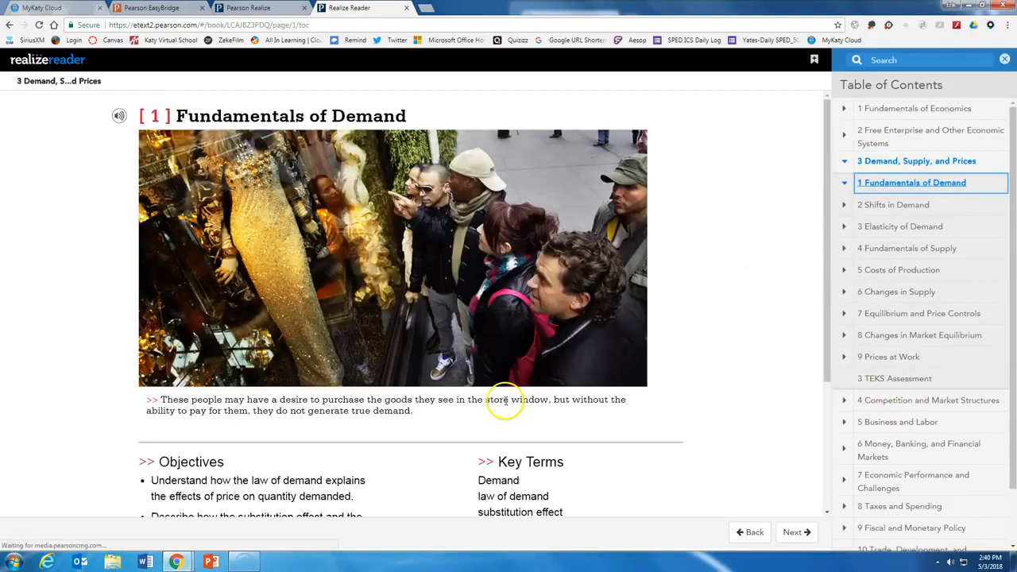
pyautogui.scroll(-2, 704, 376)
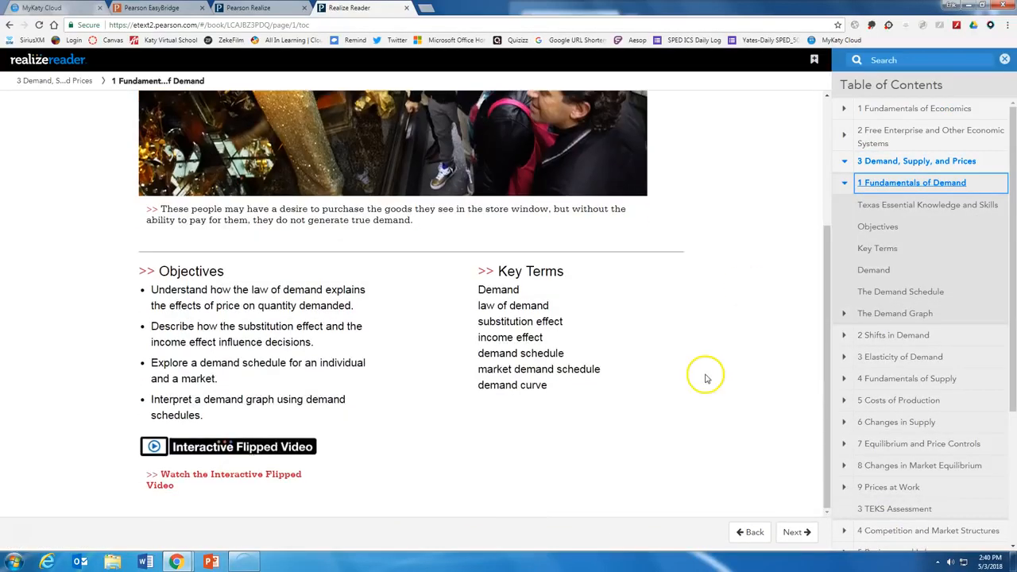
# - Advance to The Demand Schedule page and list the saved annotations and highlights
pyautogui.click(790, 534)
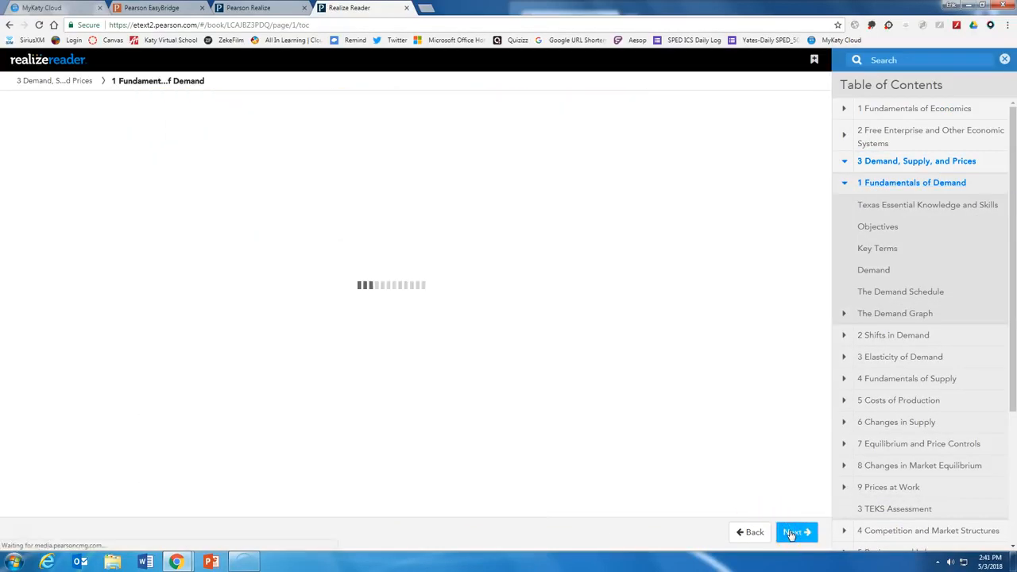
pyautogui.click(790, 534)
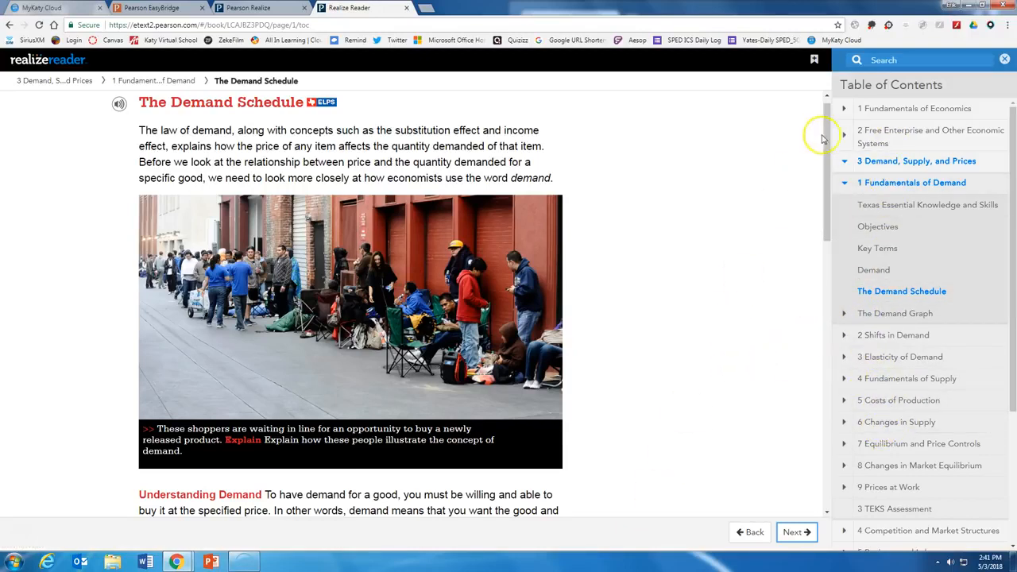
pyautogui.click(1004, 61)
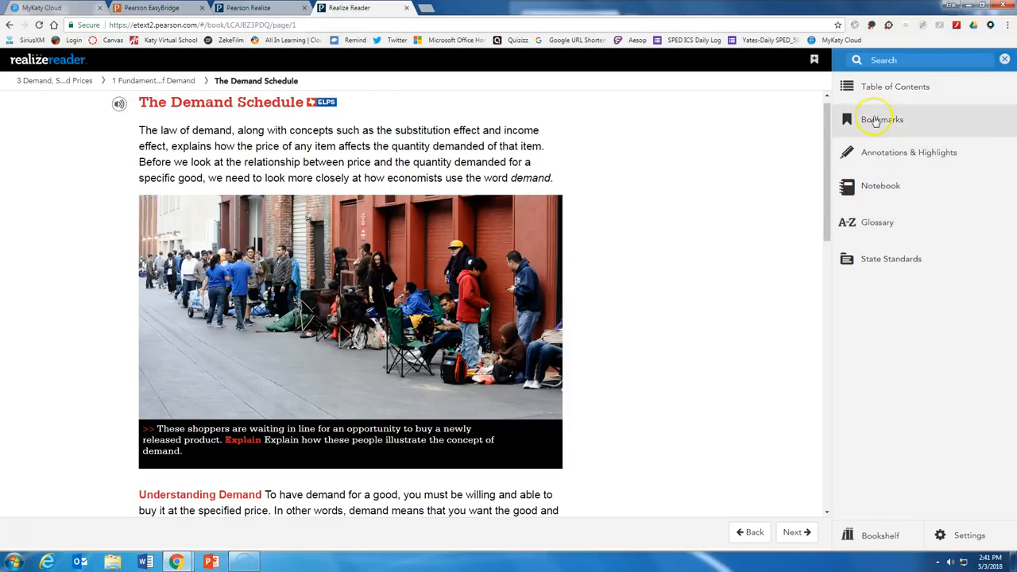
pyautogui.click(874, 156)
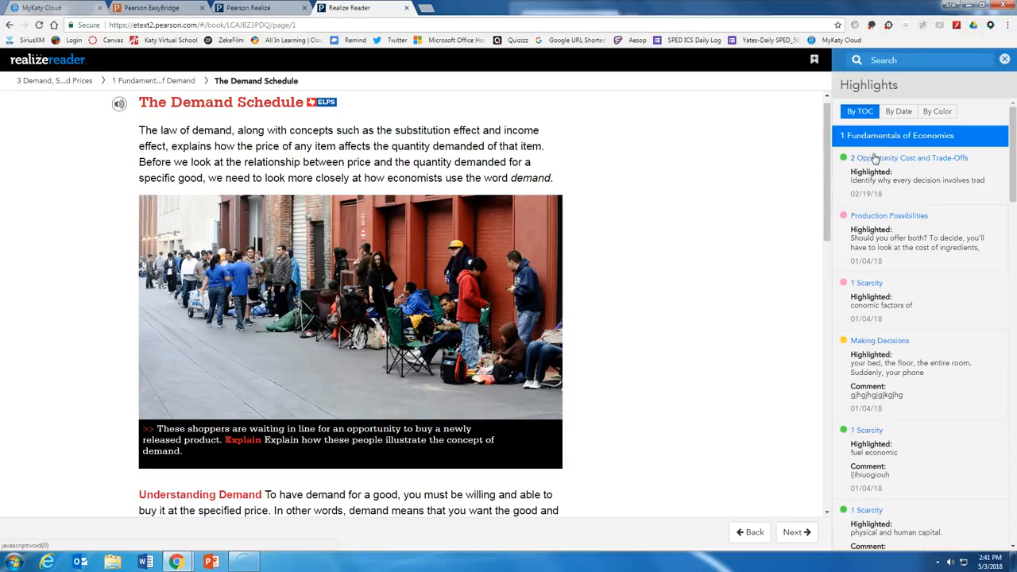
# - Highlight "explains how the price of any item affects the quantity demanded" in green in the opening paragraph
pyautogui.moveTo(170, 145); pyautogui.dragTo(486, 146)
pyautogui.click(462, 127)
pyautogui.click(447, 175)
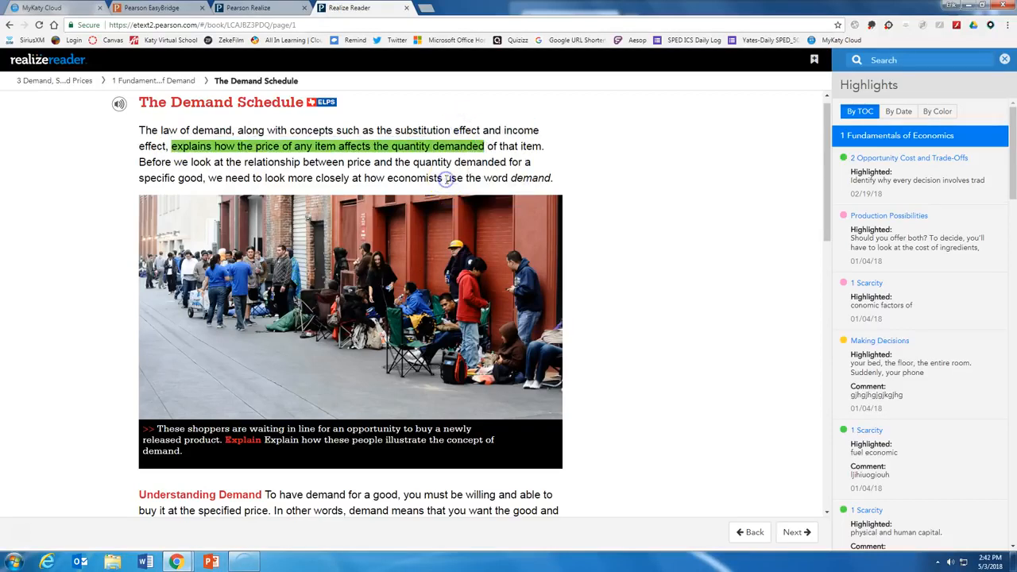
# - Annotate the words "se the word" in the opening paragraph with "The word demand is important because...."
pyautogui.click(435, 174)
pyautogui.moveTo(449, 178); pyautogui.dragTo(512, 178)
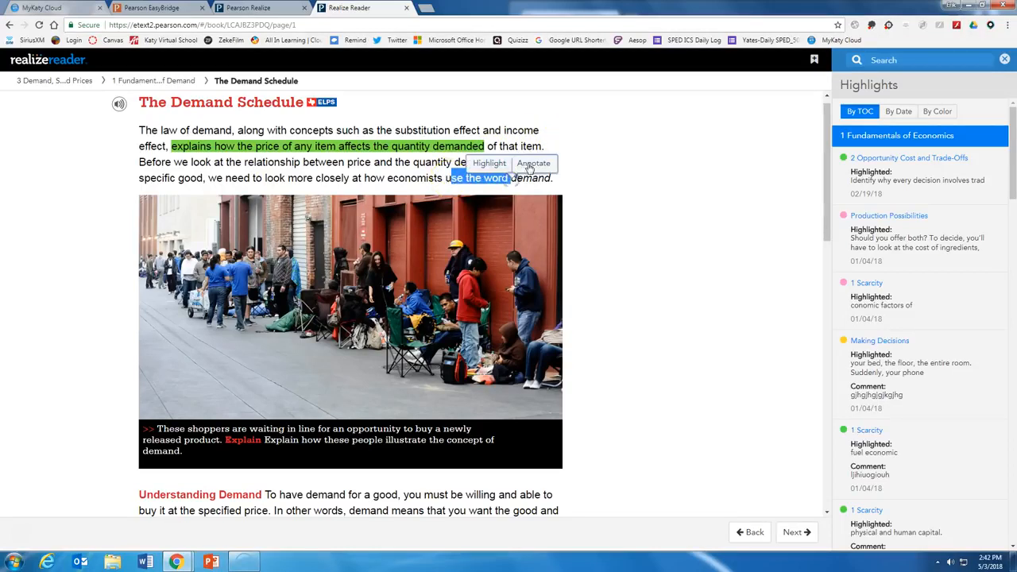
pyautogui.click(530, 167)
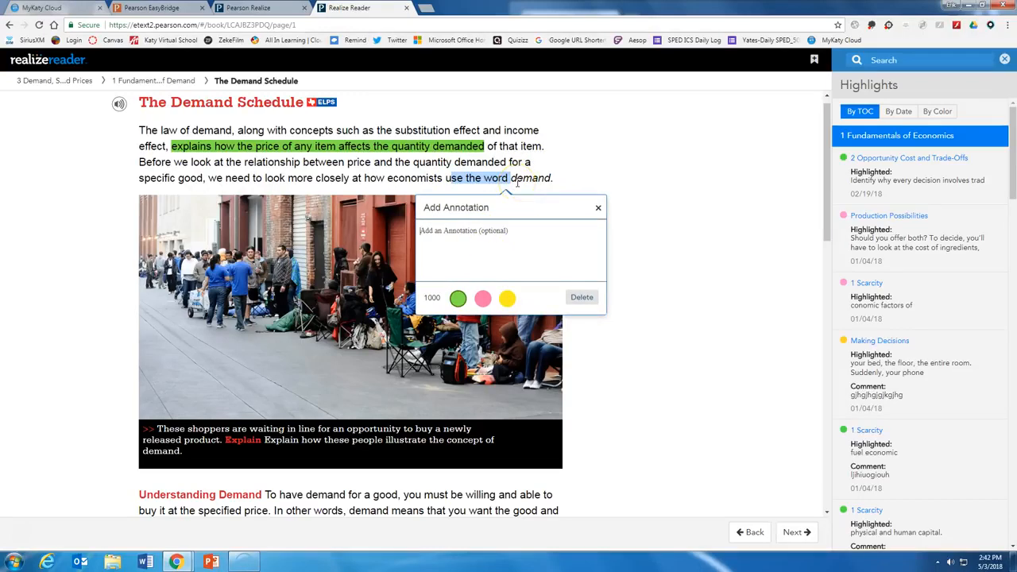
pyautogui.write('The word')
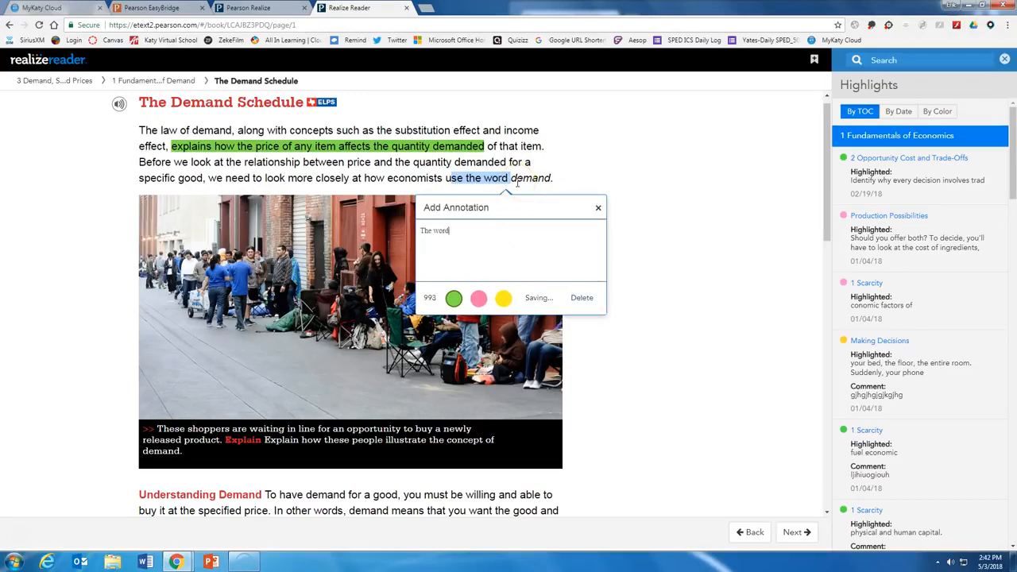
pyautogui.write(' demand is important becausse ...')
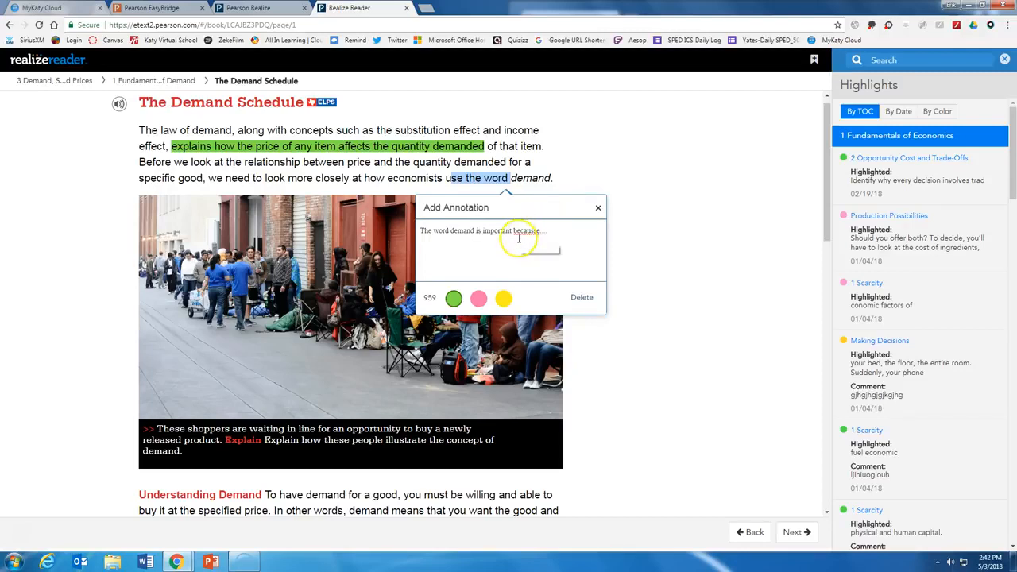
pyautogui.doubleClick(526, 230)
pyautogui.click(530, 231)
pyautogui.press('BackSpace')
# - Show the annotation's highlight colors and delete option, cancel the deletion, and close the annotation
pyautogui.click(478, 300)
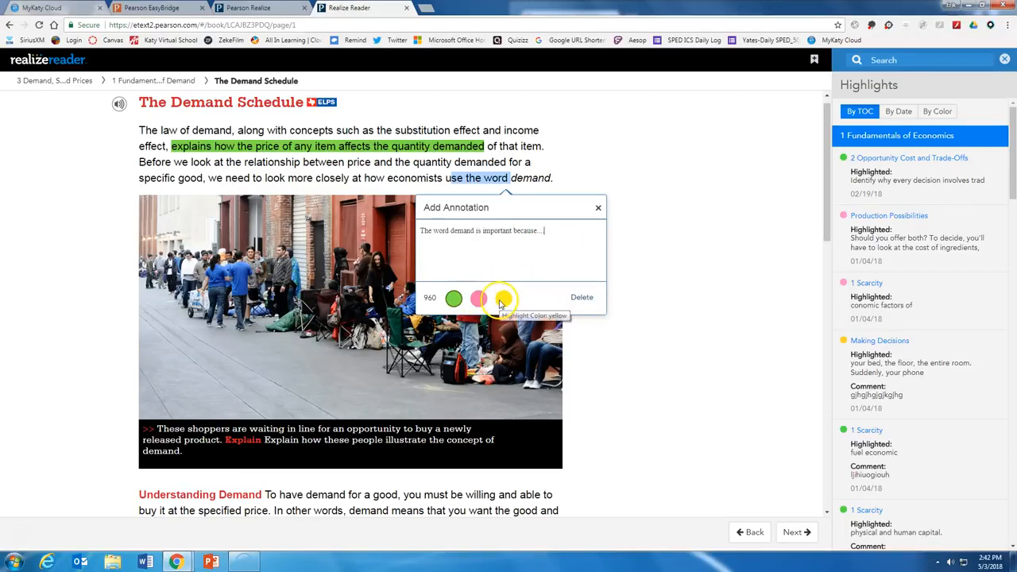
pyautogui.click(582, 298)
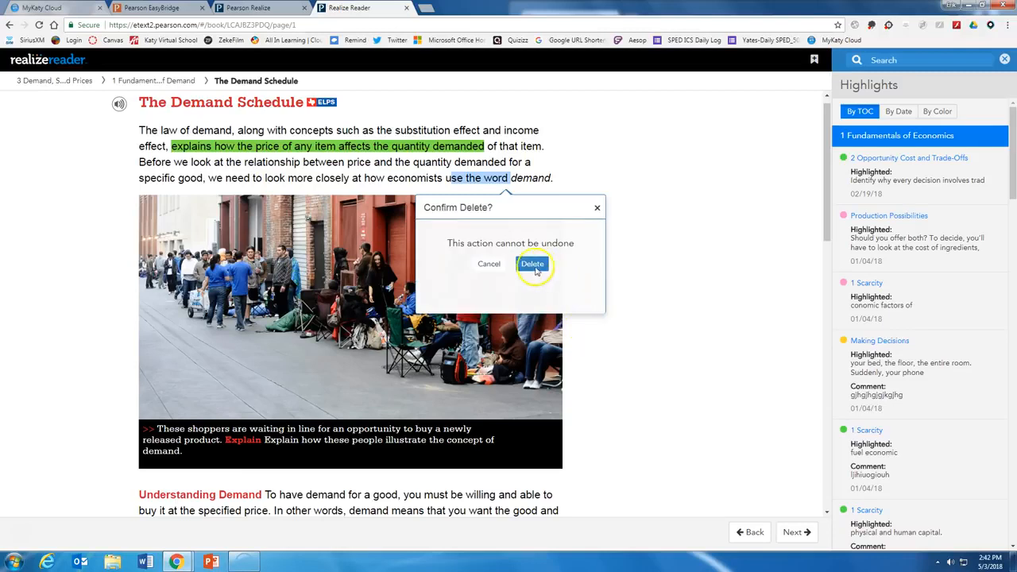
pyautogui.click(490, 264)
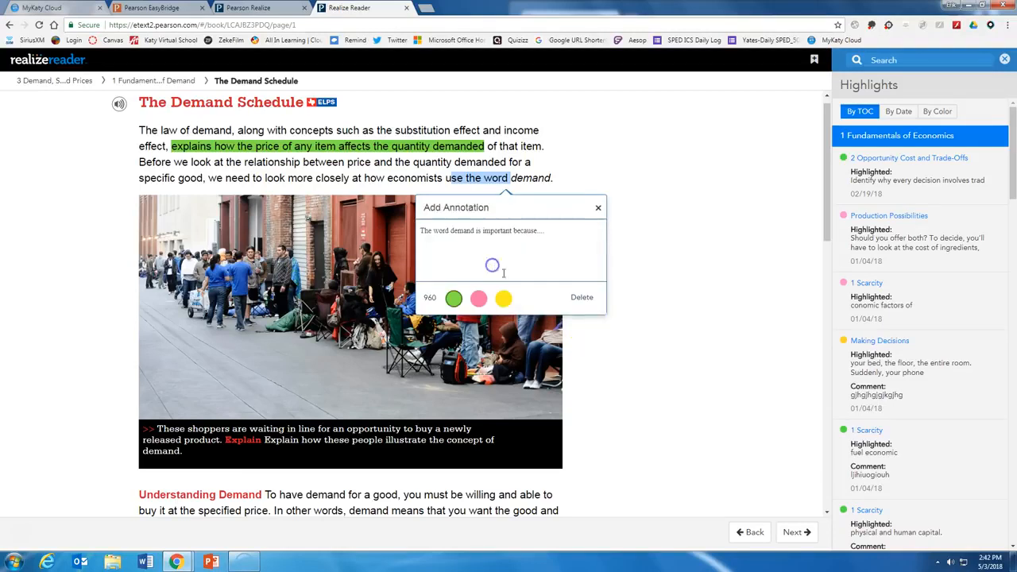
pyautogui.click(597, 207)
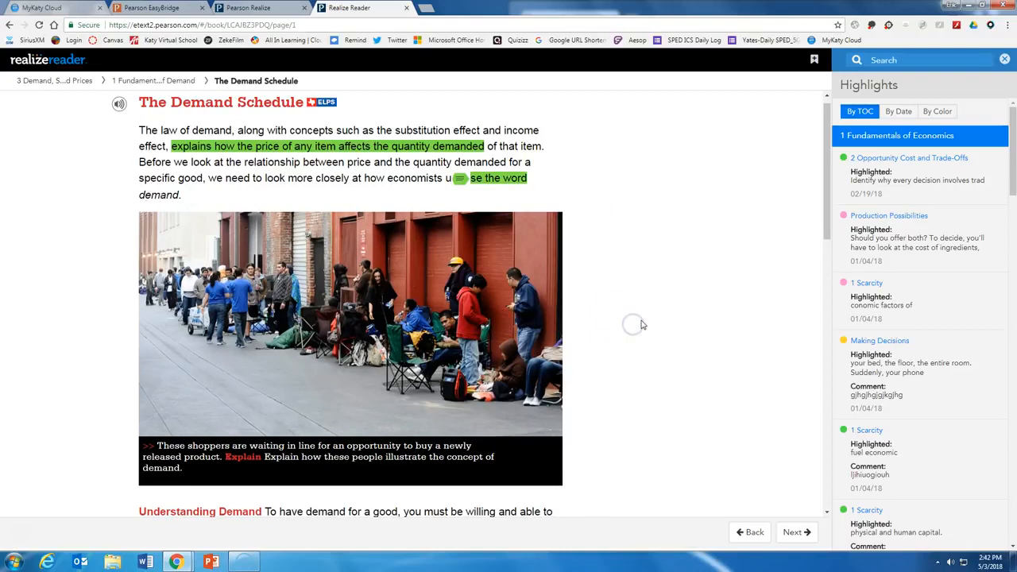
# - Close the eText and return to the Economics Texas table of contents
pyautogui.click(814, 60)
pyautogui.click(397, 12)
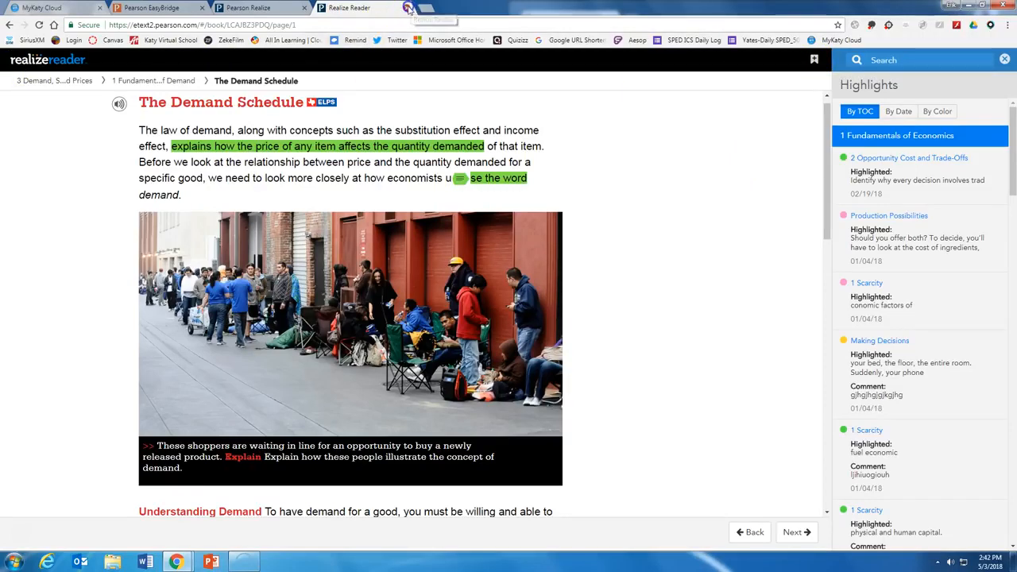
pyautogui.click(406, 8)
pyautogui.click(23, 59)
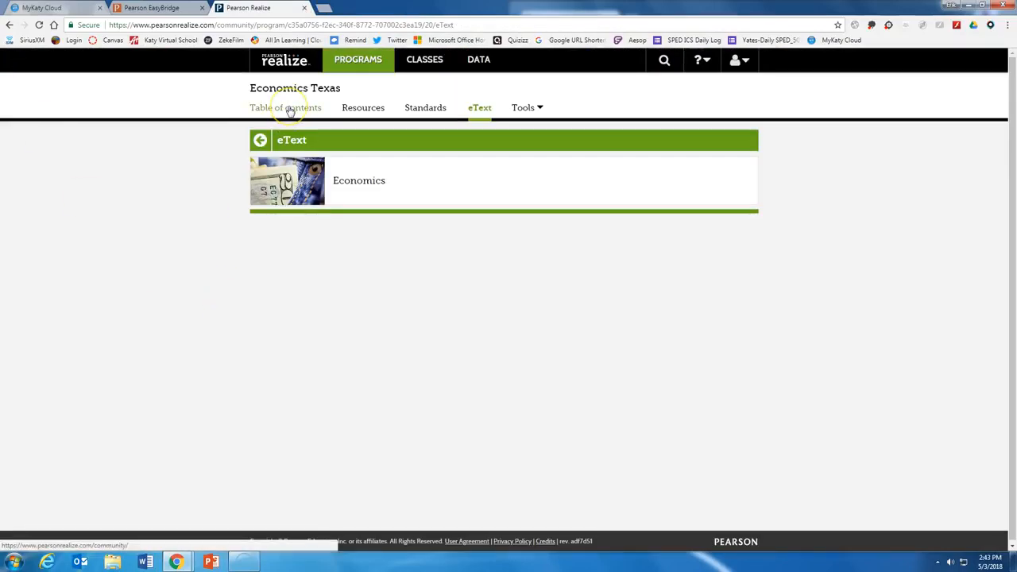
pyautogui.click(290, 111)
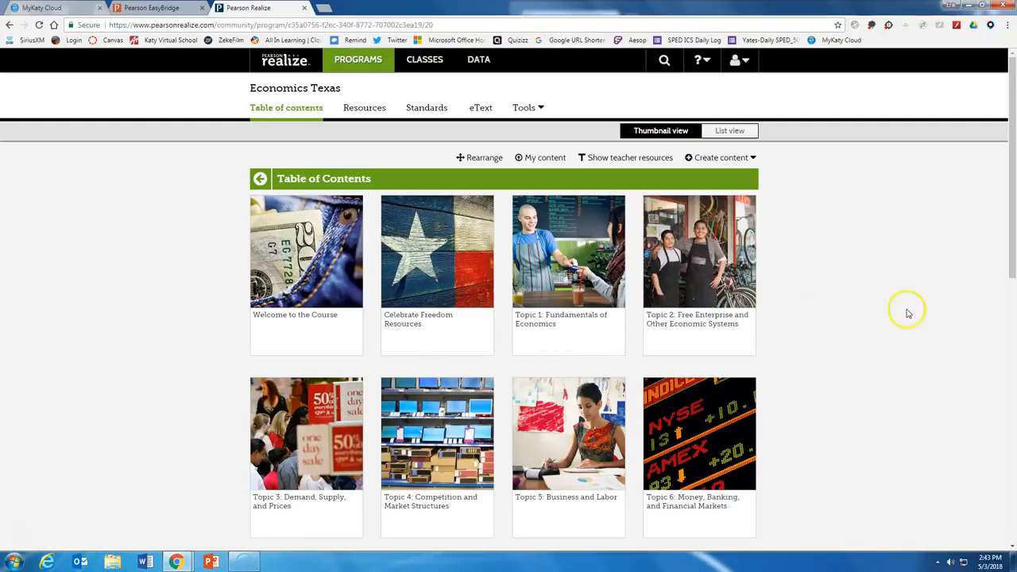
# - Open the Classes page
pyautogui.click(424, 59)
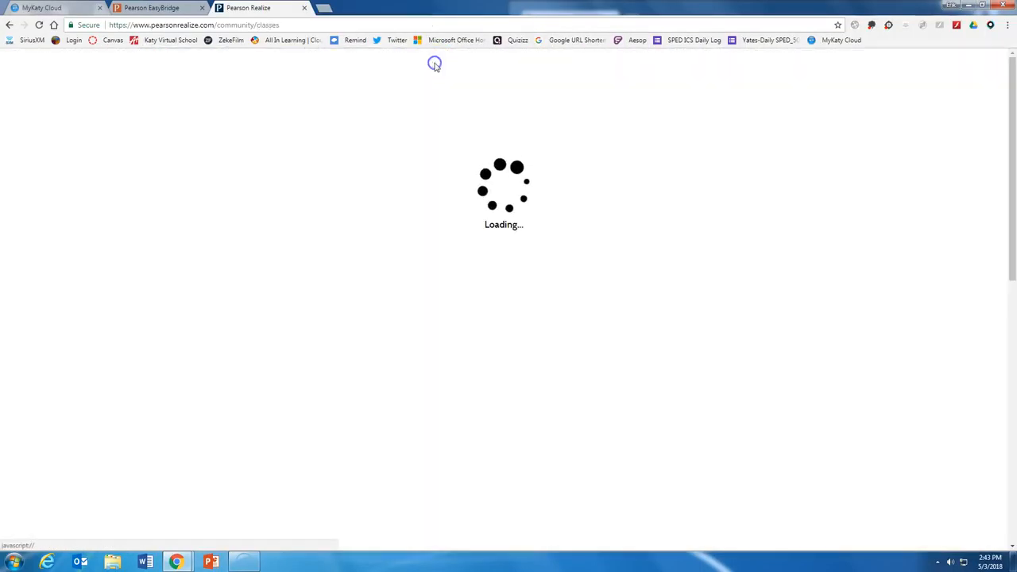